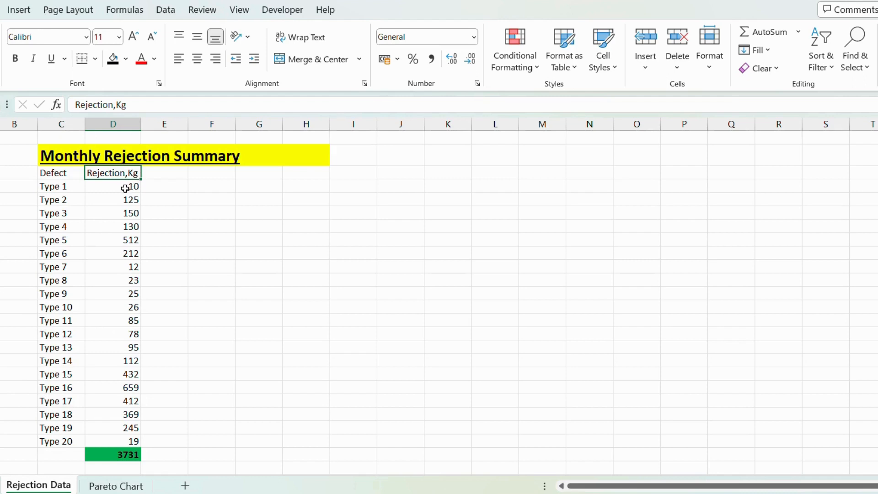
Copy the Type 11 to Type 20 rows on the Rejection Data sheet and insert them above the green total row.
{"action": "left_click_drag", "start_coordinate": [125, 188], "coordinate": [118, 440]}
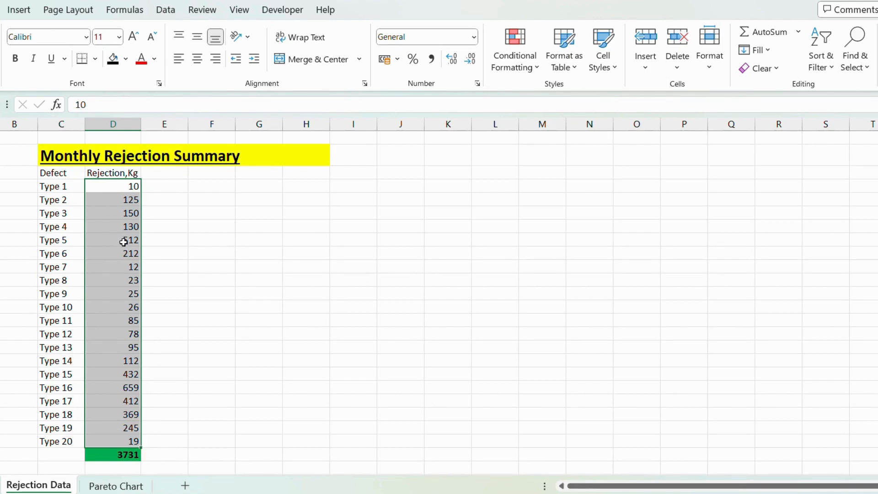
{"action": "left_click", "coordinate": [1, 441]}
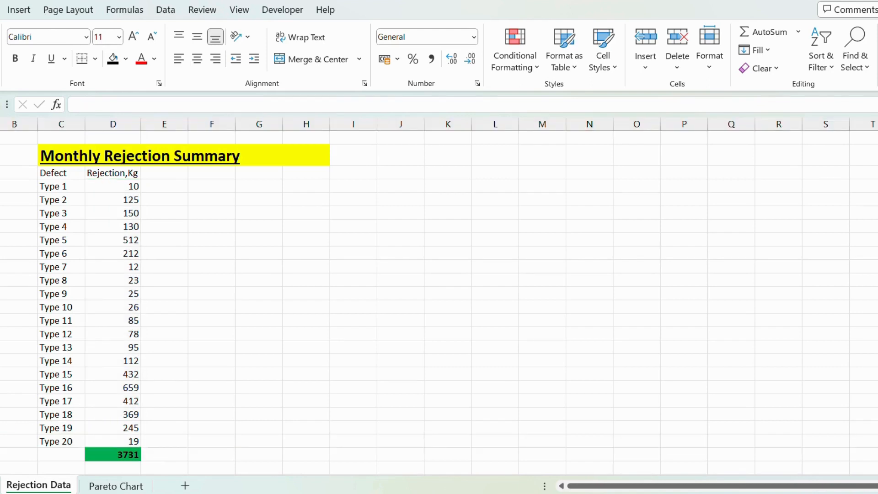
{"action": "scroll", "coordinate": [439, 301], "scroll_direction": "down", "scroll_amount": 2}
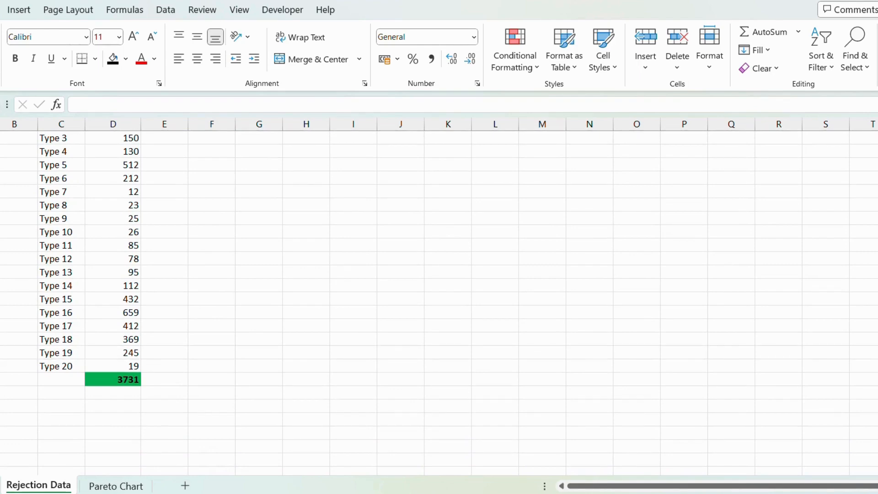
{"action": "left_click", "coordinate": [1, 366]}
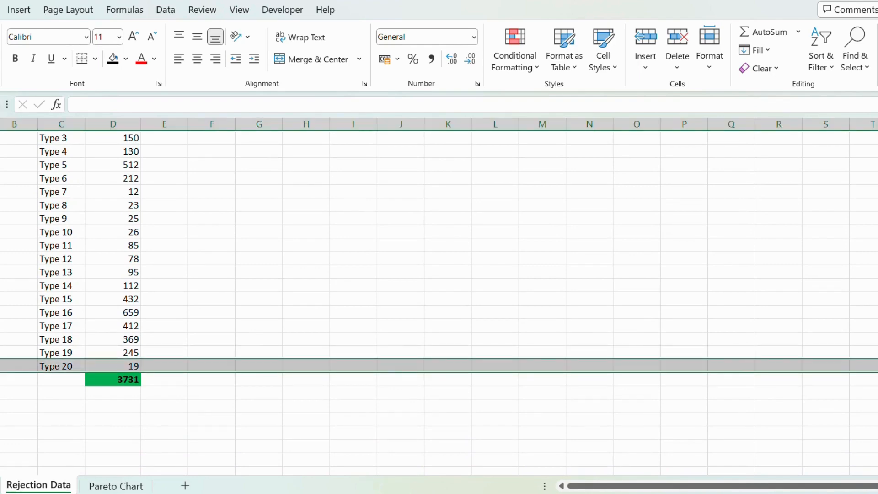
{"action": "left_click_drag", "start_coordinate": [1, 366], "coordinate": [1, 245]}
{"action": "key", "text": "ctrl+c"}
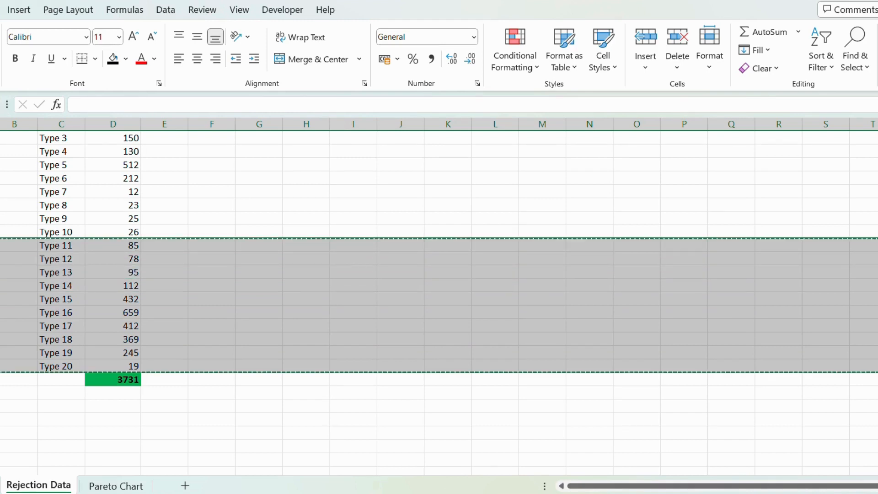
{"action": "left_click", "coordinate": [1, 380]}
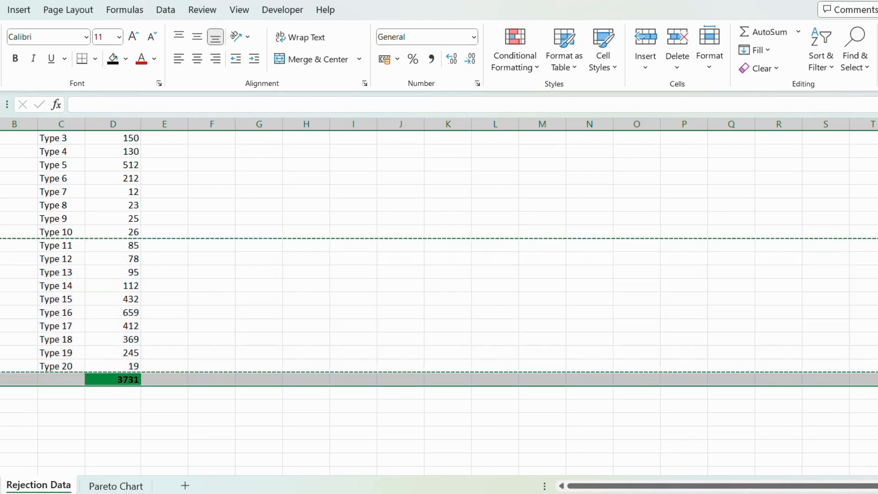
{"action": "right_click", "coordinate": [1, 379]}
{"action": "left_click", "coordinate": [18, 255]}
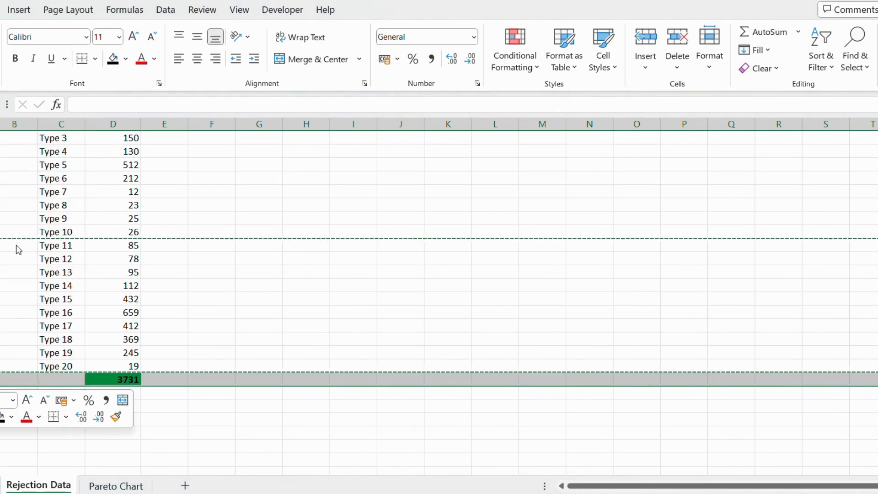
{"action": "left_click", "coordinate": [76, 327]}
{"action": "key", "text": "Escape"}
Renumber the inserted defect labels as Type 21 to Type 30 by filling the series down from Type 20.
{"action": "key", "text": "Down"}
{"action": "key", "text": "Down"}
{"action": "key", "text": "Down"}
{"action": "key", "text": "Down"}
{"action": "key", "text": "Down"}
{"action": "key", "text": "Down"}
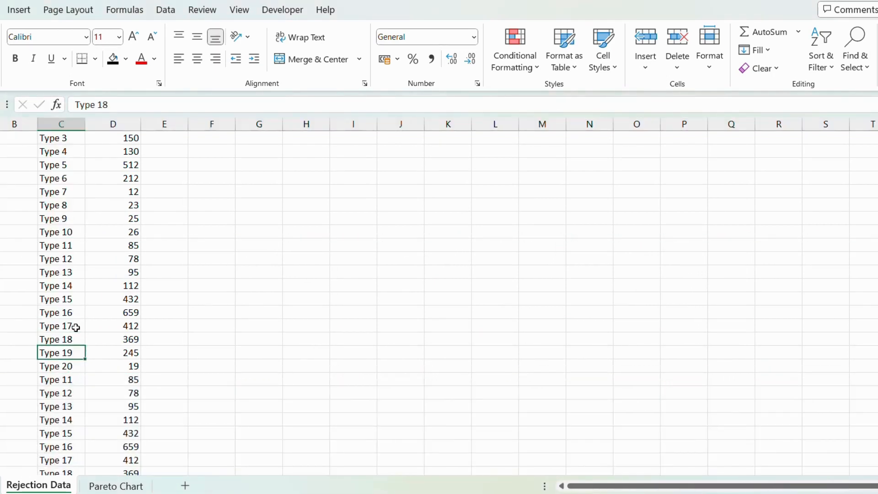
{"action": "key", "text": "Up"}
{"action": "key", "text": "Up"}
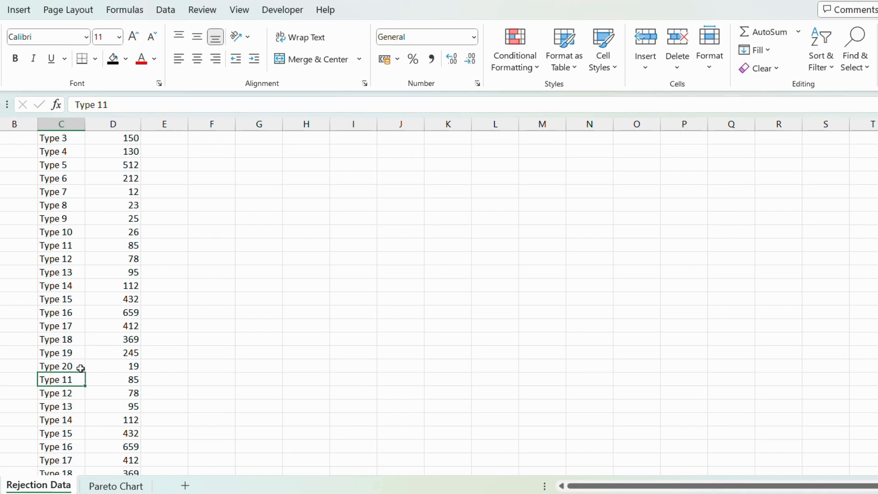
{"action": "left_click", "coordinate": [80, 369]}
{"action": "left_click_drag", "start_coordinate": [84, 374], "coordinate": [90, 459]}
{"action": "left_click", "coordinate": [99, 431]}
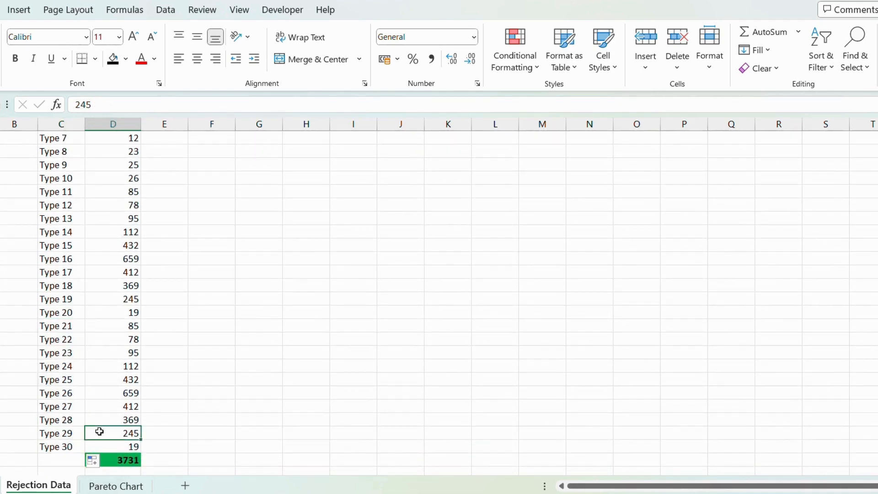
Review the extended Monthly Rejection Summary list across its Type 1 to Type 30 rejection values.
{"action": "key", "text": "Up"}
{"action": "key", "text": "Up"}
{"action": "key", "text": "Up"}
{"action": "key", "text": "Up"}
{"action": "key", "text": "Up"}
{"action": "key", "text": "Up"}
{"action": "key", "text": "Up"}
{"action": "key", "text": "Up"}
{"action": "key", "text": "Up"}
{"action": "key", "text": "Up"}
{"action": "key", "text": "Up"}
{"action": "key", "text": "Up"}
{"action": "key", "text": "Up"}
{"action": "key", "text": "Up"}
{"action": "key", "text": "Up"}
{"action": "key", "text": "Up"}
{"action": "key", "text": "Up"}
{"action": "key", "text": "Up"}
{"action": "key", "text": "Up"}
{"action": "key", "text": "Up"}
{"action": "key", "text": "Up"}
{"action": "key", "text": "Up"}
{"action": "key", "text": "Up"}
{"action": "key", "text": "Up"}
{"action": "key", "text": "Up"}
{"action": "key", "text": "Up"}
{"action": "key", "text": "Up"}
{"action": "key", "text": "Up"}
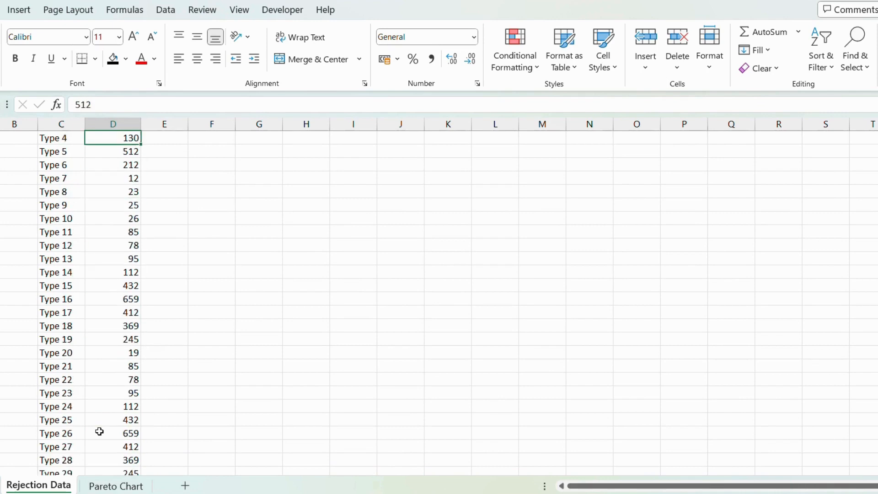
{"action": "key", "text": "Down"}
{"action": "key", "text": "Down"}
{"action": "key", "text": "Down"}
{"action": "key", "text": "Down"}
{"action": "key", "text": "Down"}
{"action": "key", "text": "Down"}
{"action": "key", "text": "Down"}
{"action": "key", "text": "Down"}
{"action": "key", "text": "Down"}
{"action": "key", "text": "Down"}
{"action": "key", "text": "Down"}
{"action": "key", "text": "Down"}
{"action": "key", "text": "Down"}
{"action": "key", "text": "Down"}
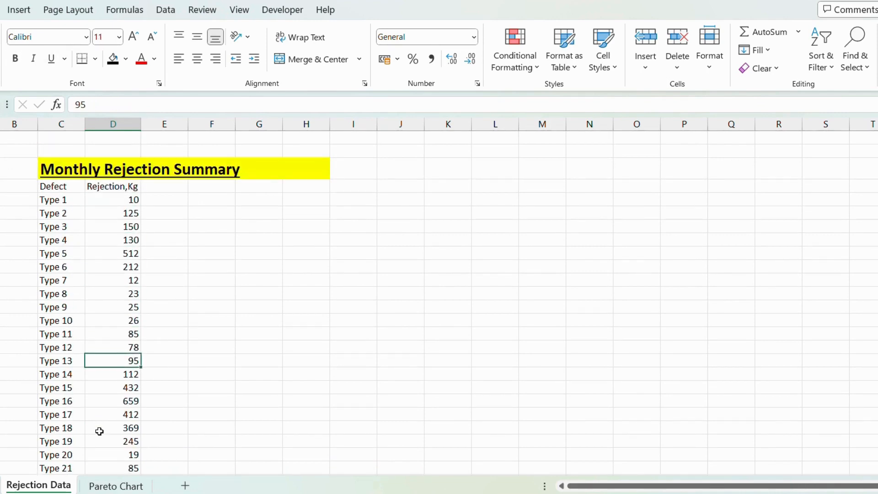
{"action": "key", "text": "Down"}
{"action": "key", "text": "Down"}
{"action": "key", "text": "Down"}
{"action": "key", "text": "Down"}
{"action": "key", "text": "Down"}
{"action": "key", "text": "Down"}
{"action": "key", "text": "Down"}
{"action": "key", "text": "Down"}
{"action": "key", "text": "Down"}
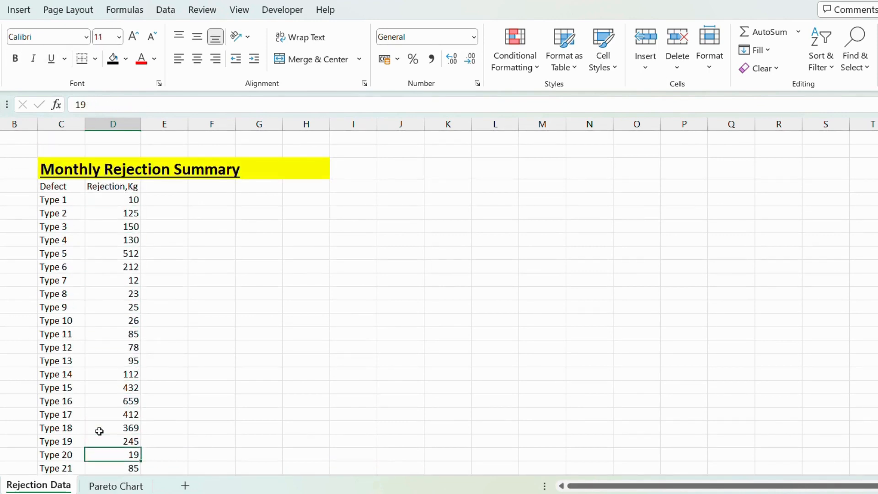
{"action": "key", "text": "Down"}
{"action": "key", "text": "Down"}
{"action": "key", "text": "Down"}
{"action": "key", "text": "Down"}
{"action": "key", "text": "Down"}
{"action": "key", "text": "Down"}
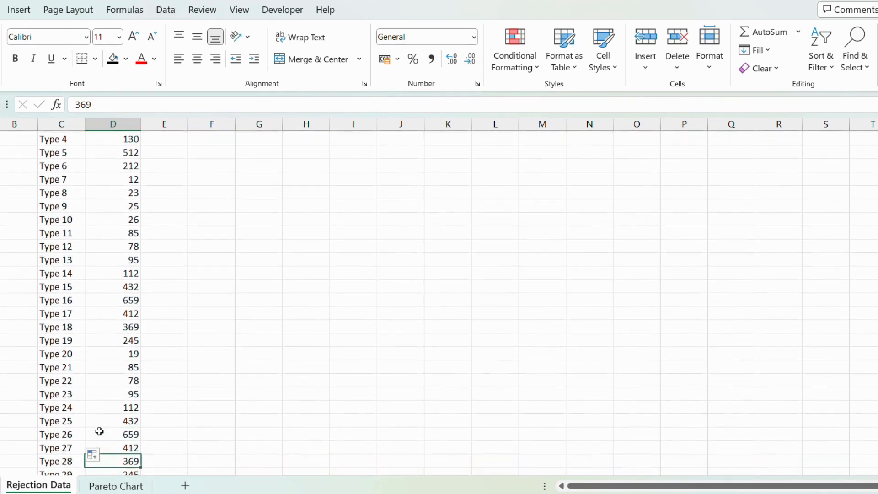
{"action": "key", "text": "Up"}
{"action": "key", "text": "Up"}
{"action": "key", "text": "Up"}
{"action": "key", "text": "Up"}
{"action": "key", "text": "Up"}
{"action": "key", "text": "Up"}
{"action": "key", "text": "Up"}
{"action": "key", "text": "Up"}
{"action": "key", "text": "Up"}
{"action": "key", "text": "Up"}
{"action": "key", "text": "Up"}
{"action": "key", "text": "Up"}
{"action": "key", "text": "Up"}
{"action": "key", "text": "Up"}
{"action": "key", "text": "Up"}
{"action": "key", "text": "Up"}
{"action": "key", "text": "Up"}
{"action": "key", "text": "Up"}
{"action": "key", "text": "Up"}
{"action": "key", "text": "Up"}
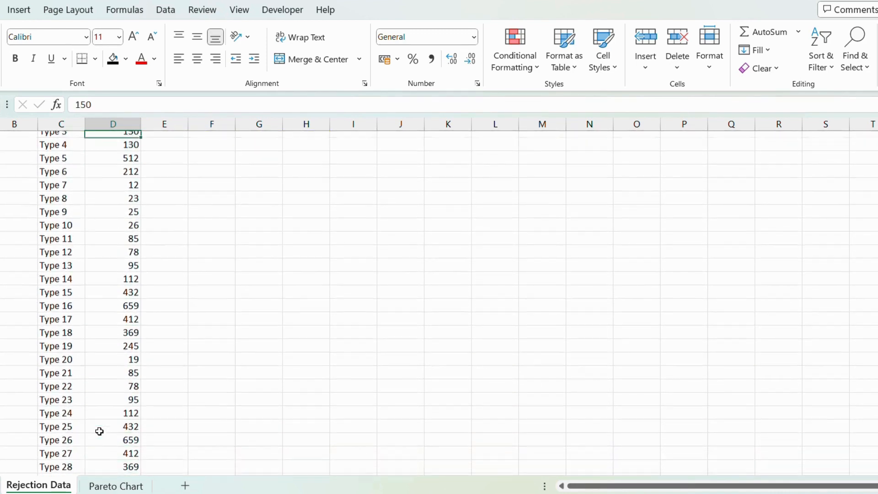
Set the Type 1 rejection quantity to 123.
{"action": "key", "text": "Down"}
{"action": "key", "text": "Down"}
{"action": "key", "text": "Down"}
{"action": "type", "text": "123"}
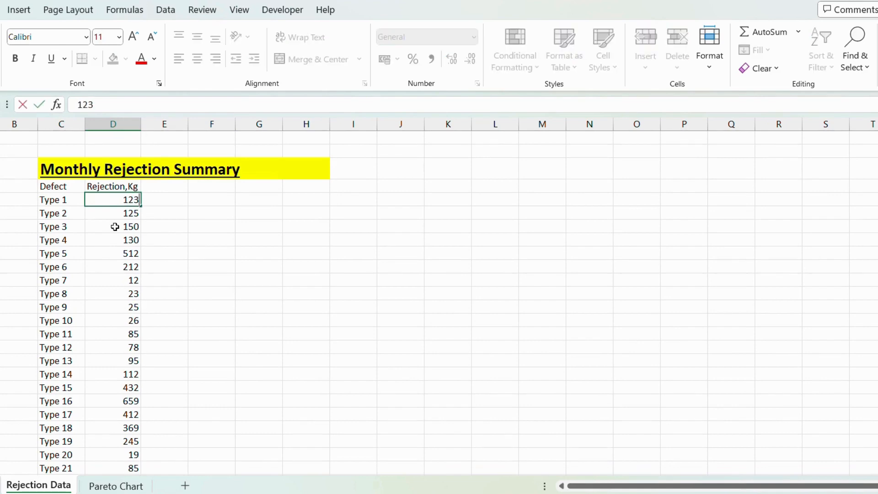
{"action": "key", "text": "Return"}
Check the remaining rejection rows and compare them with the table and chart on the Pareto Chart sheet.
{"action": "key", "text": "Down"}
{"action": "key", "text": "Down"}
{"action": "key", "text": "Down"}
{"action": "key", "text": "Down"}
{"action": "key", "text": "Down"}
{"action": "key", "text": "Down"}
{"action": "key", "text": "Down"}
{"action": "key", "text": "Down"}
{"action": "key", "text": "Down"}
{"action": "key", "text": "Down"}
{"action": "key", "text": "Down"}
{"action": "key", "text": "Down"}
{"action": "key", "text": "Down"}
{"action": "key", "text": "Down"}
{"action": "key", "text": "Down"}
{"action": "key", "text": "Down"}
{"action": "key", "text": "Down"}
{"action": "key", "text": "Down"}
{"action": "key", "text": "Down"}
{"action": "key", "text": "Down"}
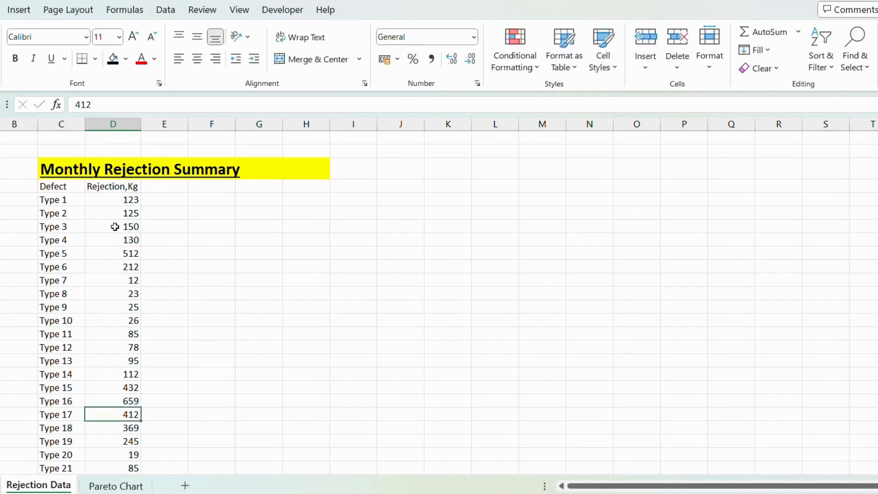
{"action": "left_click", "coordinate": [116, 485]}
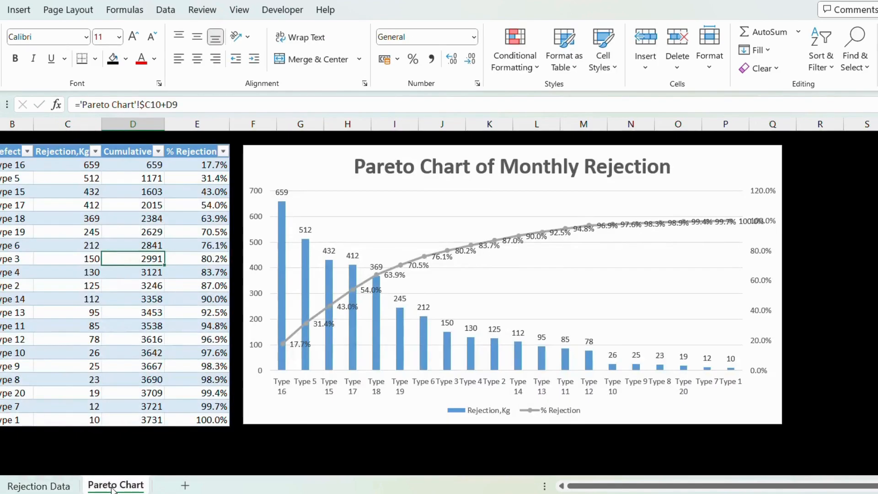
{"action": "left_click", "coordinate": [65, 487]}
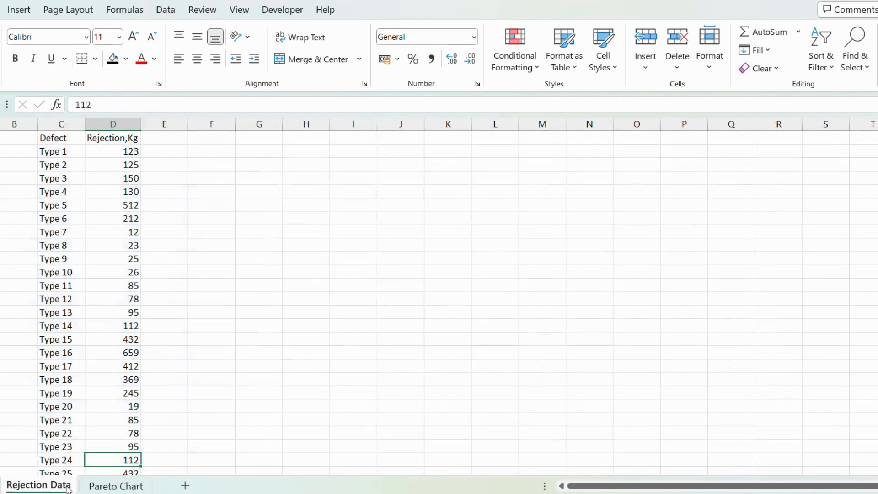
{"action": "left_click", "coordinate": [101, 487]}
Add a new worksheet named pareto 2 between the Rejection Data and Pareto Chart sheets.
{"action": "left_click", "coordinate": [60, 488]}
{"action": "left_click", "coordinate": [185, 487]}
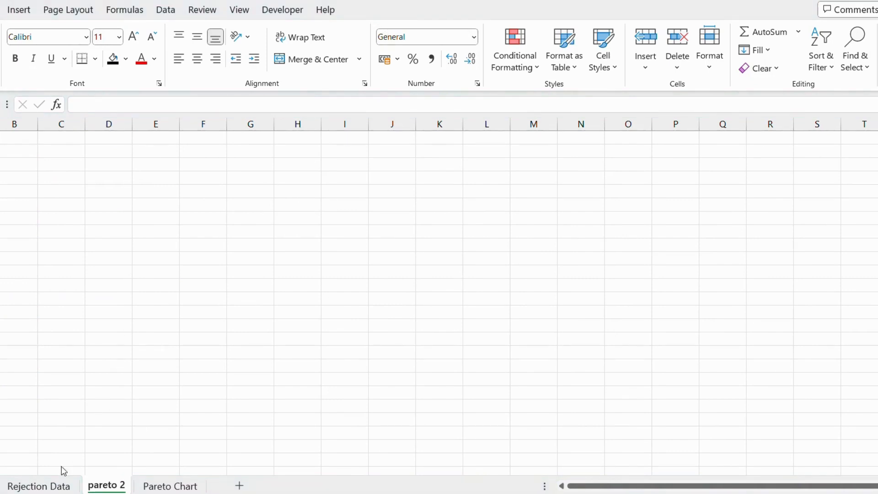
Copy the Defect and Rejection,Kg list, from the headers through Type 30, on the Rejection Data sheet.
{"action": "left_click", "coordinate": [49, 486]}
{"action": "left_click", "coordinate": [56, 138]}
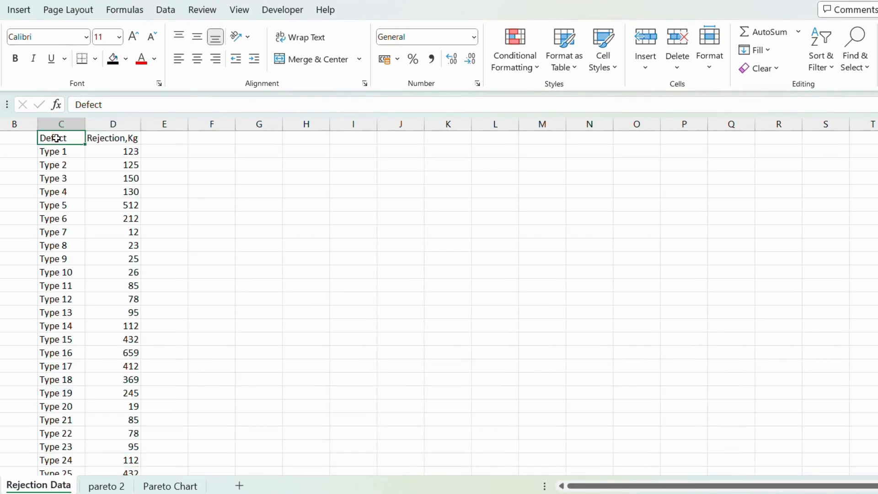
{"action": "key", "text": "shift+Right"}
{"action": "key", "text": "shift+Down"}
{"action": "key", "text": "shift+Down"}
{"action": "key", "text": "shift+Down"}
{"action": "key", "text": "shift+Down"}
{"action": "key", "text": "shift+Down"}
{"action": "key", "text": "shift+Down"}
{"action": "key", "text": "shift+Down"}
{"action": "key", "text": "shift+Down"}
{"action": "key", "text": "shift+Down"}
{"action": "key", "text": "shift+Down"}
{"action": "key", "text": "shift+Down"}
{"action": "key", "text": "shift+Down"}
{"action": "key", "text": "shift+Down"}
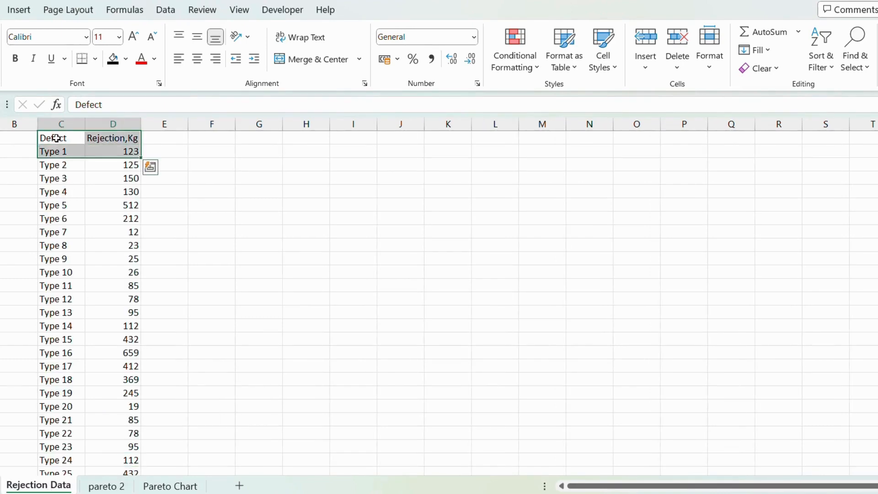
{"action": "key", "text": "shift+Down"}
{"action": "key", "text": "shift+Down"}
{"action": "key", "text": "shift+Down"}
{"action": "key", "text": "shift+Down"}
{"action": "key", "text": "shift+Down"}
{"action": "key", "text": "shift+Down"}
{"action": "key", "text": "shift+Down"}
{"action": "key", "text": "shift+Down"}
{"action": "key", "text": "shift+Down"}
{"action": "key", "text": "shift+Down"}
{"action": "key", "text": "shift+Down"}
{"action": "key", "text": "shift+Down"}
{"action": "key", "text": "shift+Down"}
{"action": "key", "text": "shift+Down"}
{"action": "key", "text": "shift+Down"}
{"action": "key", "text": "shift+Down"}
{"action": "key", "text": "shift+Down"}
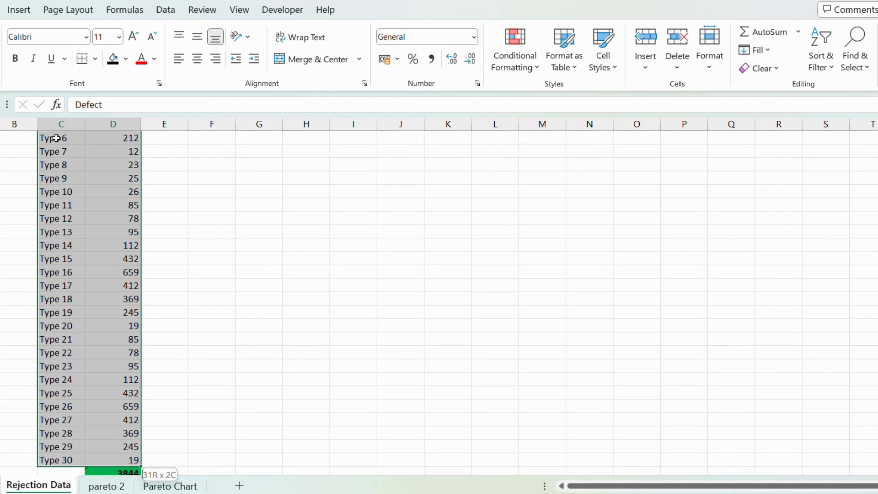
{"action": "key", "text": "ctrl+c"}
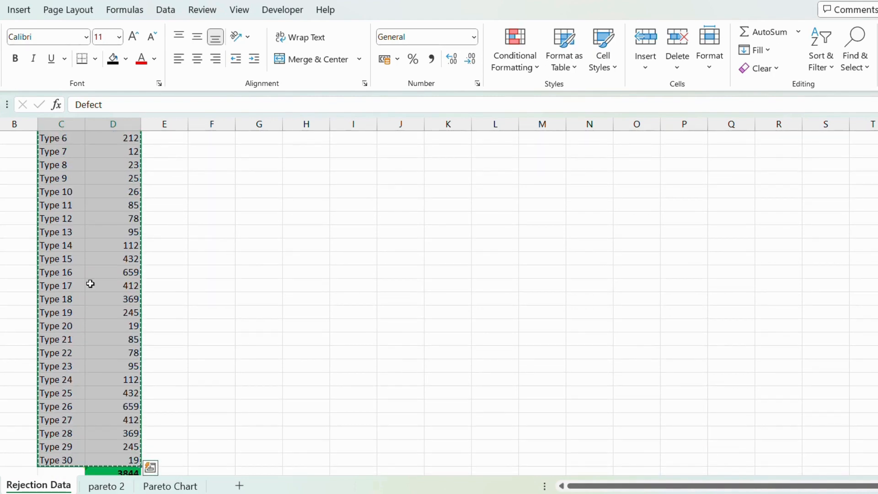
Paste the copied list at C2 on the pareto 2 sheet and fit columns C and D to their contents.
{"action": "left_click", "coordinate": [106, 486]}
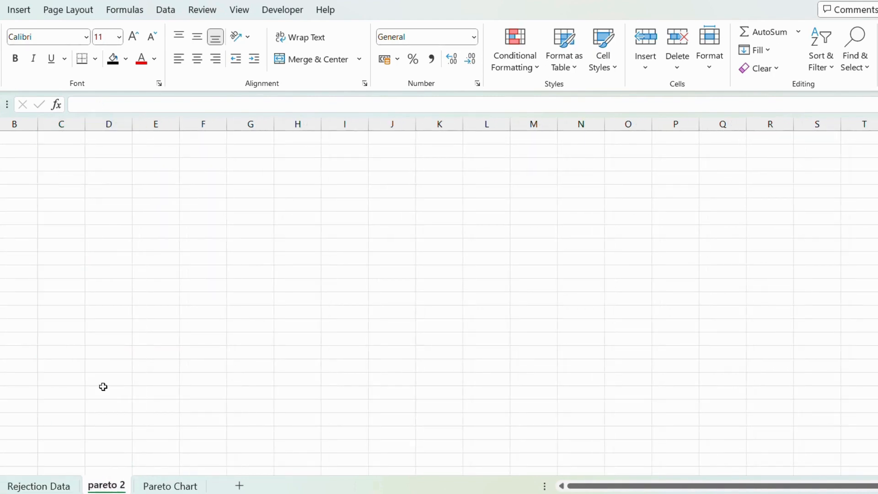
{"action": "left_click", "coordinate": [54, 155]}
{"action": "key", "text": "ctrl+v"}
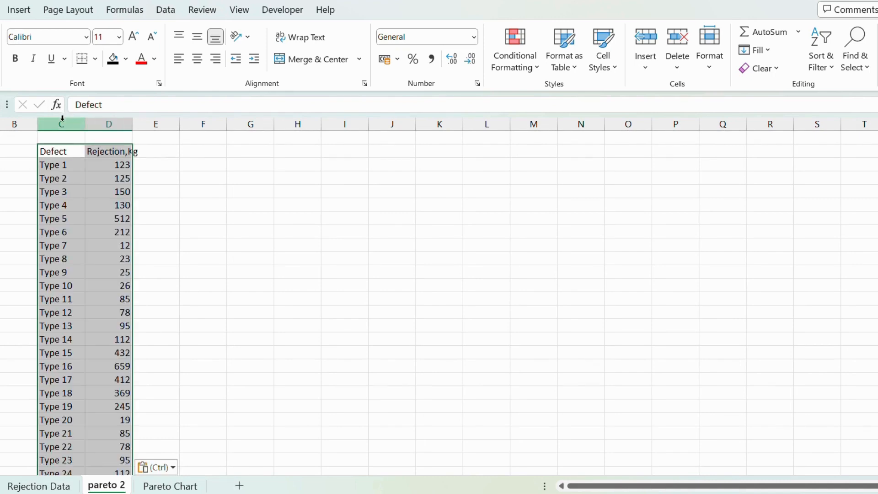
{"action": "left_click_drag", "start_coordinate": [69, 123], "coordinate": [108, 123]}
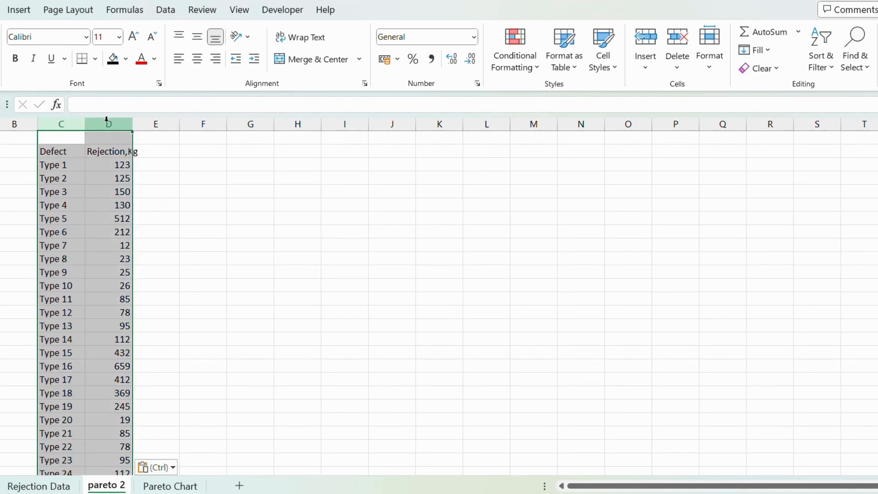
{"action": "double_click", "coordinate": [130, 124]}
Add the column headers Cumulative Rejection in E2 and Cumulative % in F2.
{"action": "left_click", "coordinate": [146, 150]}
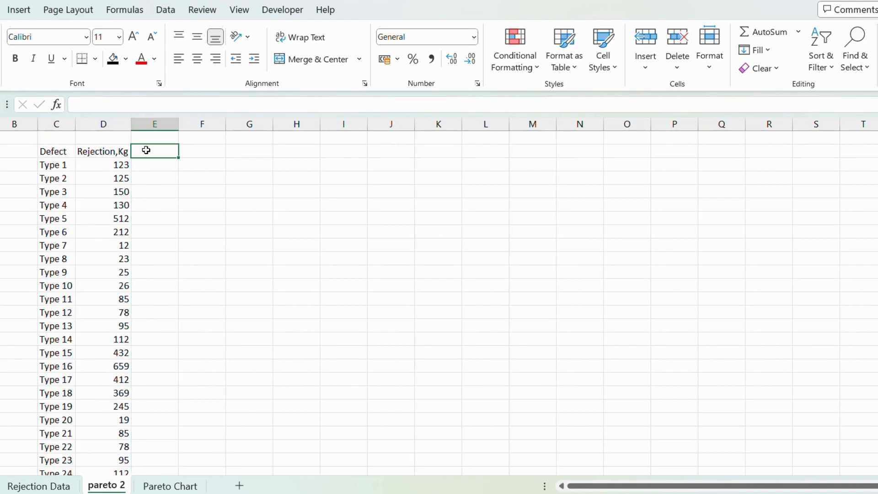
{"action": "type", "text": "Cumulat"}
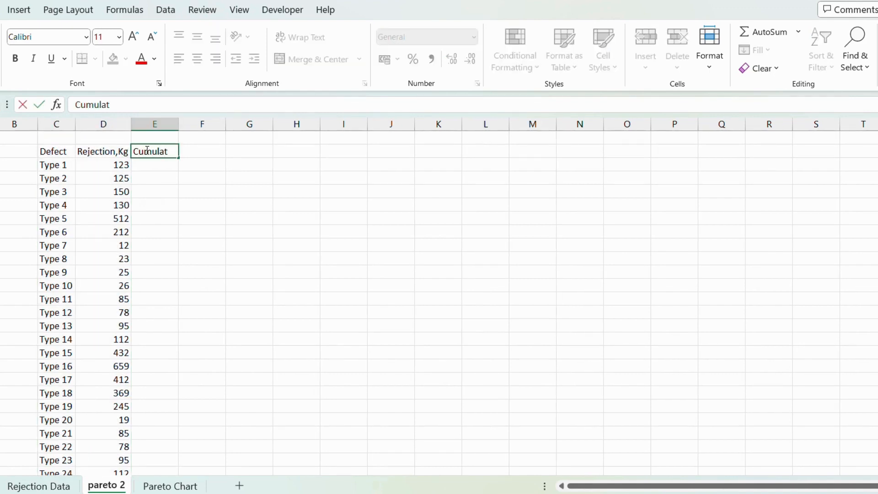
{"action": "type", "text": "ive Rejection"}
{"action": "key", "text": "Return"}
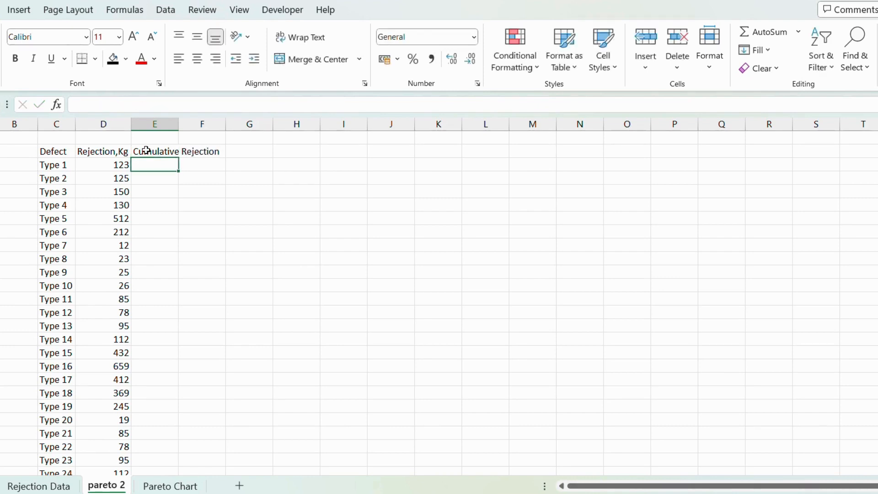
{"action": "key", "text": "Up"}
{"action": "key", "text": "Right"}
{"action": "type", "text": "Cumul"}
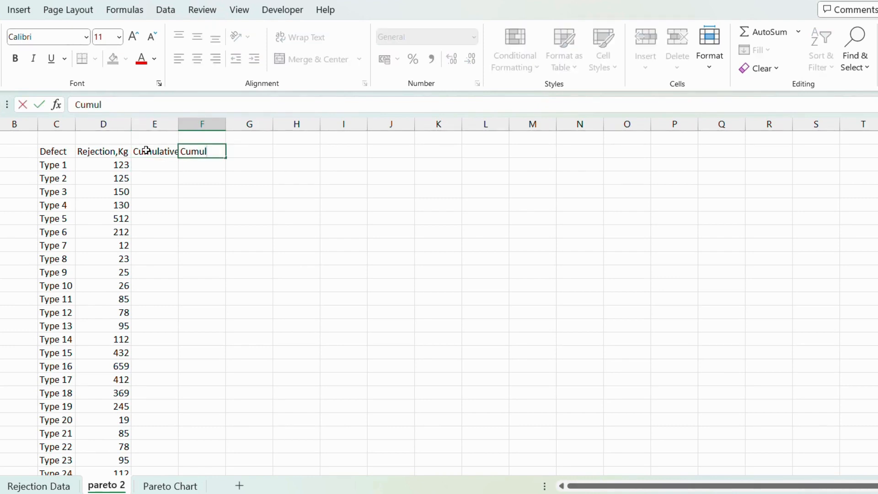
{"action": "type", "text": "ative %"}
{"action": "key", "text": "Return"}
Fit the widths of columns D through F to their header text.
{"action": "left_click_drag", "start_coordinate": [199, 125], "coordinate": [112, 125]}
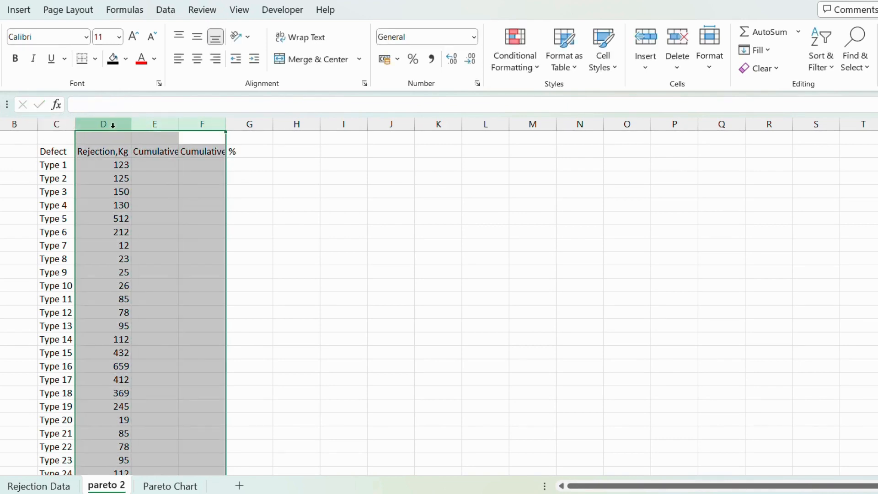
{"action": "double_click", "coordinate": [131, 124]}
{"action": "left_click", "coordinate": [150, 164]}
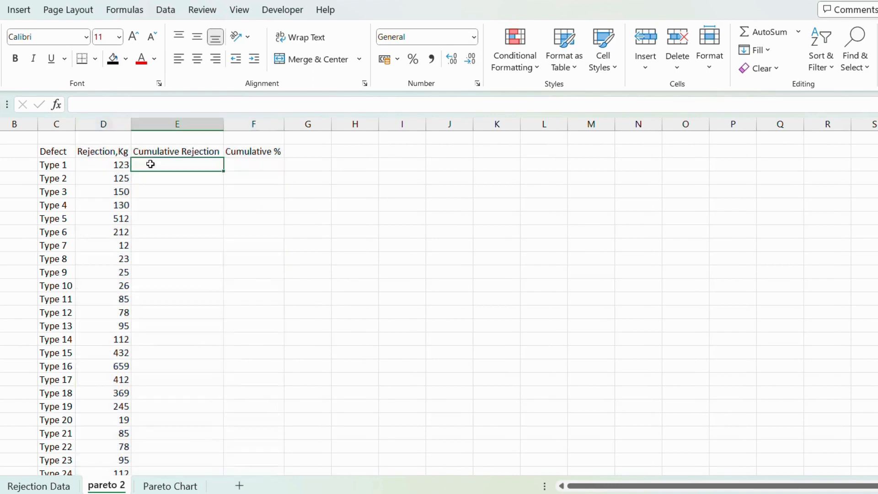
{"action": "left_click", "coordinate": [88, 165]}
Add filters to the header row C2:F2 and widen columns C through F equally.
{"action": "left_click_drag", "start_coordinate": [69, 152], "coordinate": [257, 150]}
{"action": "key", "text": "ctrl+shift+l"}
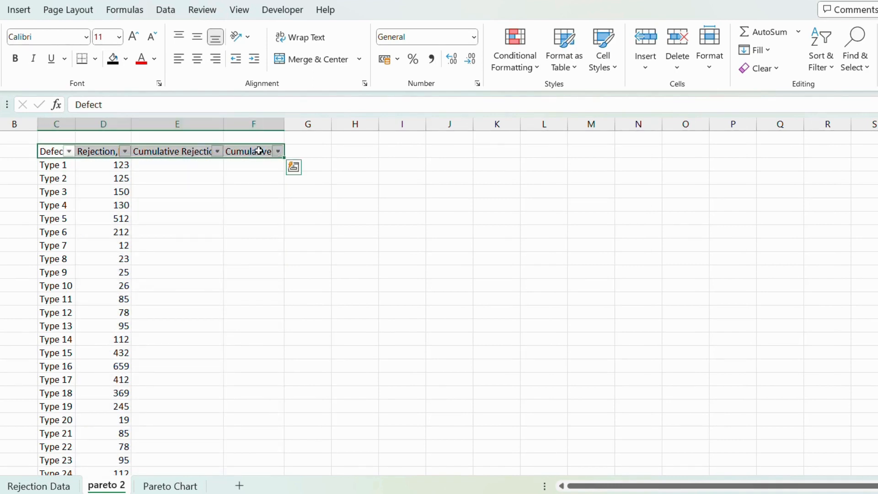
{"action": "left_click_drag", "start_coordinate": [59, 123], "coordinate": [244, 122]}
{"action": "left_click", "coordinate": [123, 175]}
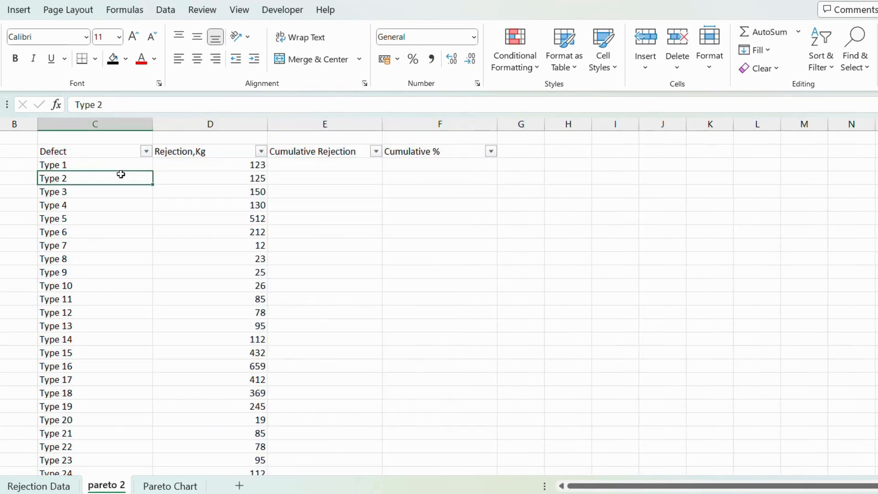
Sort the defect list by Rejection,Kg from largest to smallest.
{"action": "left_click", "coordinate": [262, 154]}
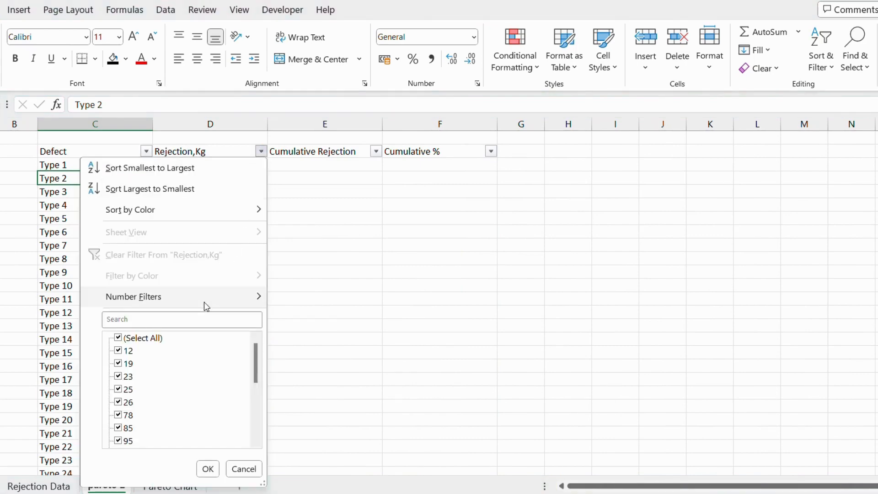
{"action": "mouse_move", "coordinate": [204, 303]}
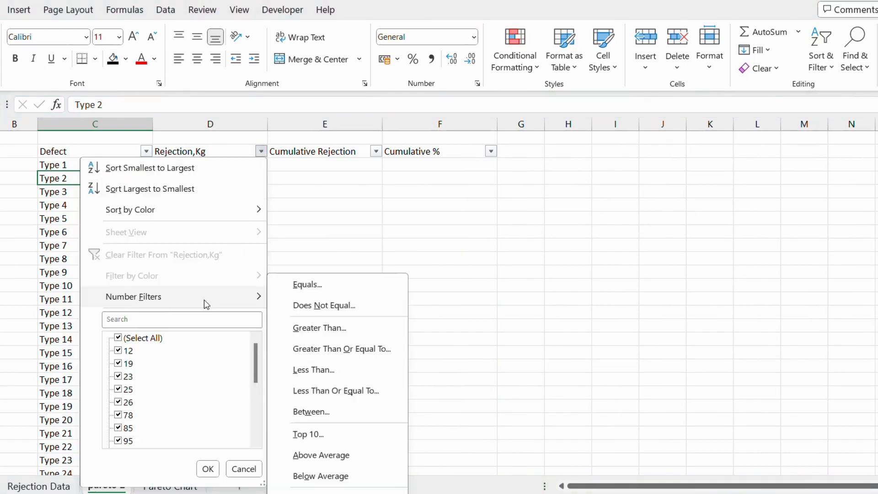
{"action": "left_click", "coordinate": [173, 196]}
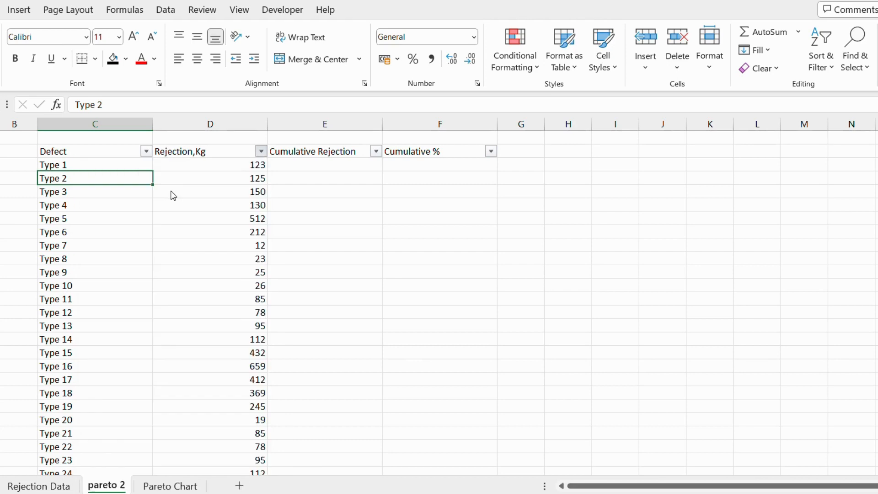
{"action": "left_click", "coordinate": [232, 170]}
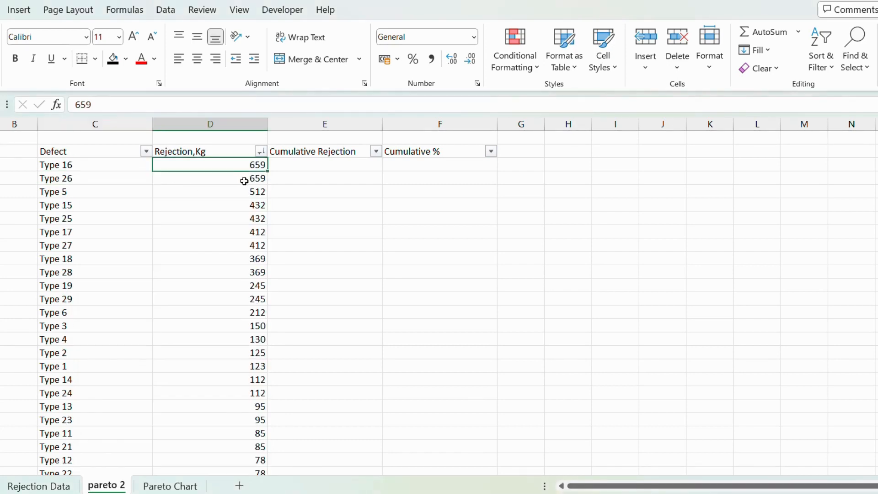
Start the Cumulative Rejection column with the formulas =D3 in E3 and =D4+E3 in E4.
{"action": "left_click", "coordinate": [305, 165]}
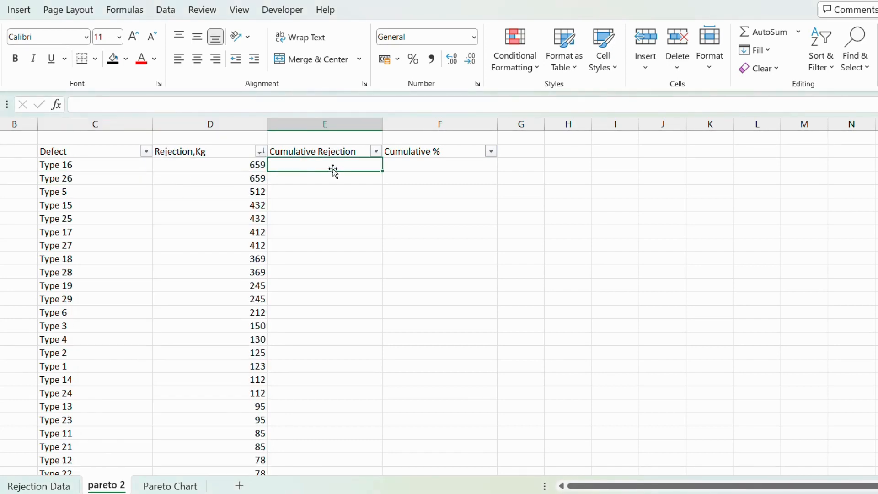
{"action": "type", "text": "="}
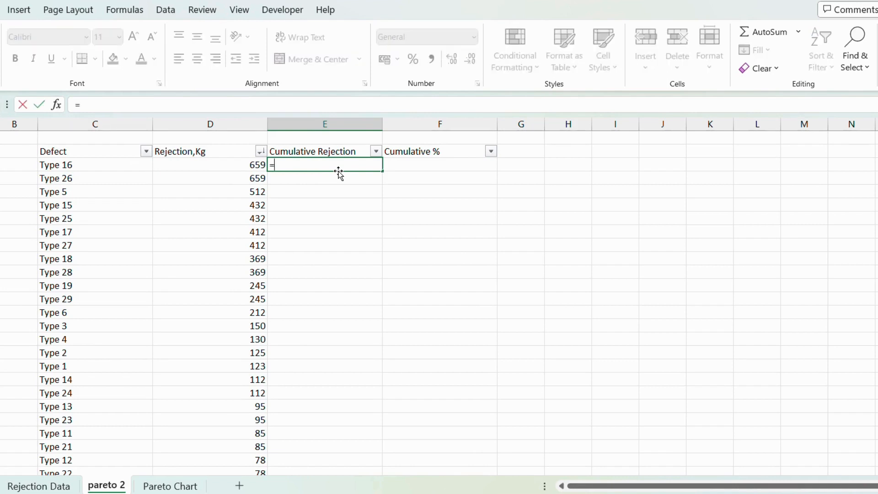
{"action": "key", "text": "Left"}
{"action": "key", "text": "Return"}
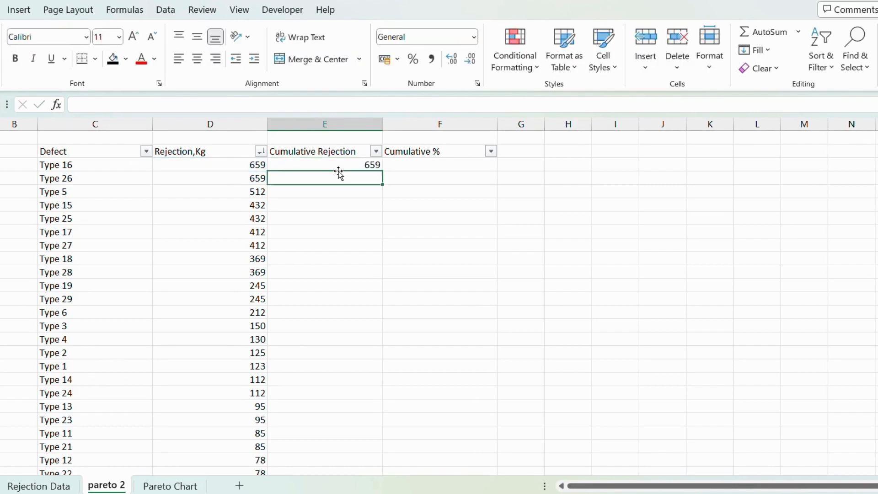
{"action": "type", "text": "="}
{"action": "key", "text": "Left"}
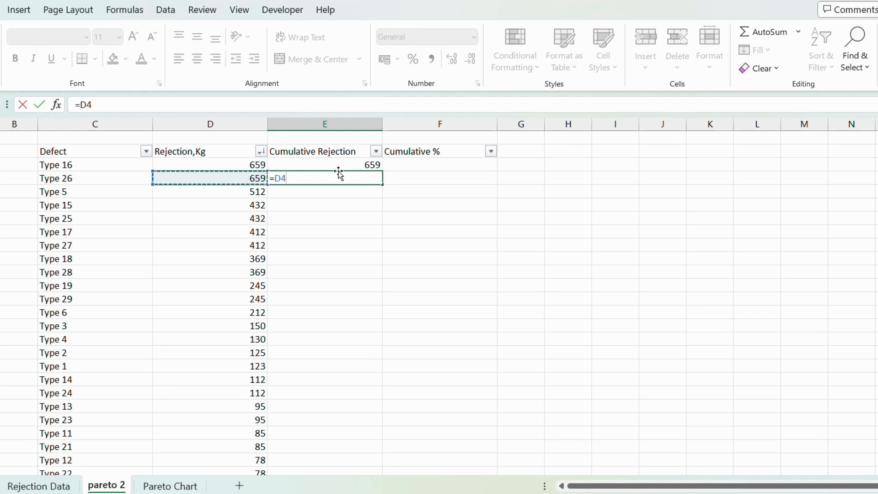
{"action": "type", "text": "+"}
{"action": "key", "text": "Up"}
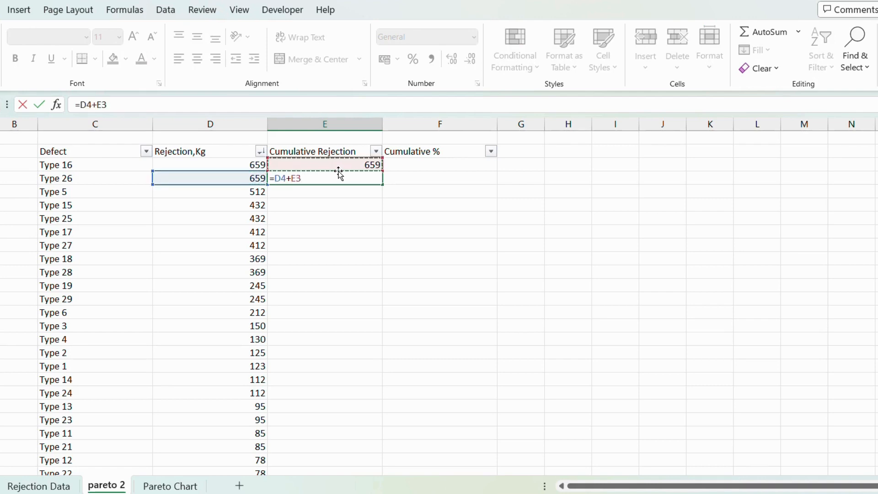
{"action": "key", "text": "Return"}
Fill the running-total formula from E4 down the Cumulative Rejection column to the last defect row, E32.
{"action": "key", "text": "Up"}
{"action": "key", "text": "shift+Down"}
{"action": "key", "text": "shift+Down"}
{"action": "key", "text": "shift+Down"}
{"action": "key", "text": "shift+Down"}
{"action": "key", "text": "shift+Down"}
{"action": "key", "text": "shift+Down"}
{"action": "key", "text": "shift+Down"}
{"action": "key", "text": "shift+Down"}
{"action": "key", "text": "shift+Down"}
{"action": "key", "text": "shift+Down"}
{"action": "key", "text": "shift+Down"}
{"action": "key", "text": "shift+Down"}
{"action": "key", "text": "shift+Down"}
{"action": "key", "text": "shift+Down"}
{"action": "key", "text": "shift+Down"}
{"action": "key", "text": "shift+Down"}
{"action": "key", "text": "shift+Down"}
{"action": "key", "text": "shift+Down"}
{"action": "key", "text": "shift+Down"}
{"action": "key", "text": "shift+Down"}
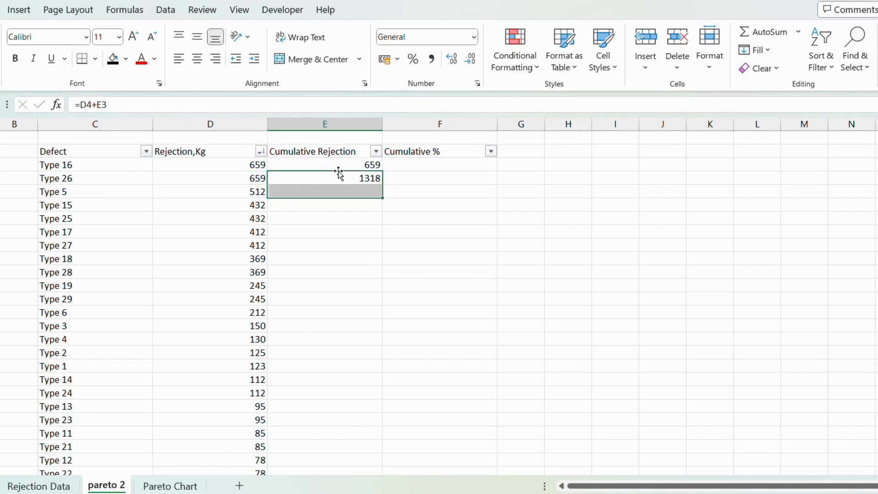
{"action": "key", "text": "shift+Down"}
{"action": "key", "text": "shift+Down"}
{"action": "key", "text": "shift+Down"}
{"action": "key", "text": "shift+Down"}
{"action": "key", "text": "shift+Down"}
{"action": "key", "text": "shift+Down"}
{"action": "key", "text": "shift+Down"}
{"action": "key", "text": "shift+Down"}
{"action": "key", "text": "shift+Down"}
{"action": "key", "text": "shift+Down"}
{"action": "key", "text": "shift+Down"}
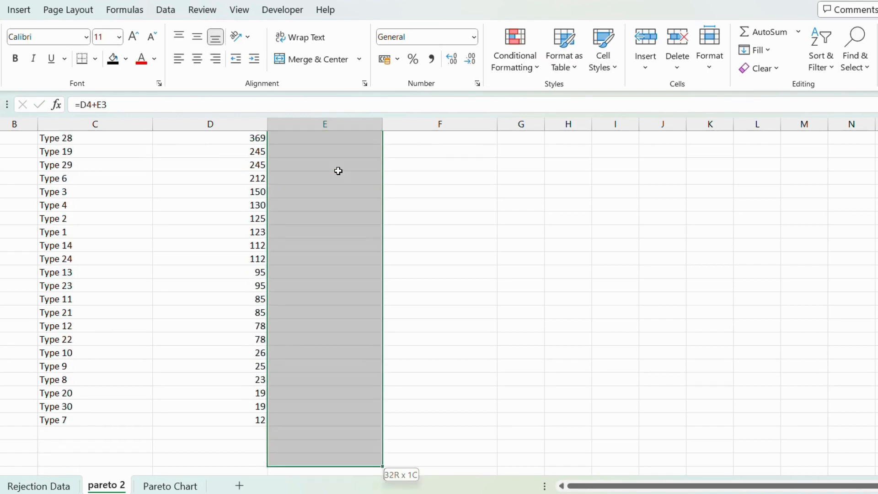
{"action": "key", "text": "shift+Up"}
{"action": "key", "text": "shift+Up"}
{"action": "key", "text": "shift+Up"}
{"action": "key", "text": "shift+Up"}
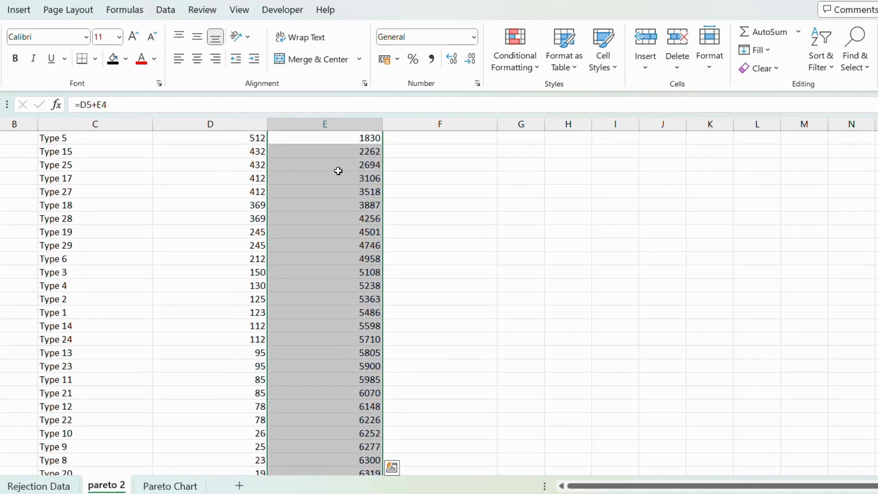
Check the Cumulative Rejection values and formulas down to the final defect row and back up to the header.
{"action": "key", "text": "Down"}
{"action": "key", "text": "Down"}
{"action": "key", "text": "Down"}
{"action": "key", "text": "Down"}
{"action": "key", "text": "Down"}
{"action": "key", "text": "Down"}
{"action": "key", "text": "Down"}
{"action": "key", "text": "Down"}
{"action": "key", "text": "Down"}
{"action": "key", "text": "Down"}
{"action": "key", "text": "Down"}
{"action": "key", "text": "Down"}
{"action": "key", "text": "Down"}
{"action": "key", "text": "Down"}
{"action": "key", "text": "Down"}
{"action": "key", "text": "Down"}
{"action": "key", "text": "Down"}
{"action": "key", "text": "Down"}
{"action": "key", "text": "Down"}
{"action": "key", "text": "Down"}
{"action": "key", "text": "Down"}
{"action": "key", "text": "Down"}
{"action": "key", "text": "Down"}
{"action": "key", "text": "Down"}
{"action": "key", "text": "Down"}
{"action": "key", "text": "Down"}
{"action": "key", "text": "Down"}
{"action": "key", "text": "Down"}
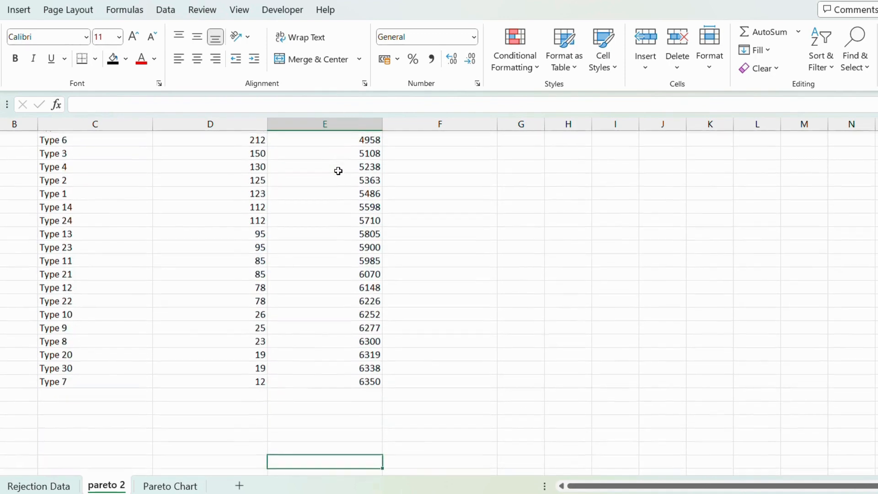
{"action": "key", "text": "Up"}
{"action": "key", "text": "Up"}
{"action": "key", "text": "Up"}
{"action": "key", "text": "Up"}
{"action": "key", "text": "Up"}
{"action": "key", "text": "Up"}
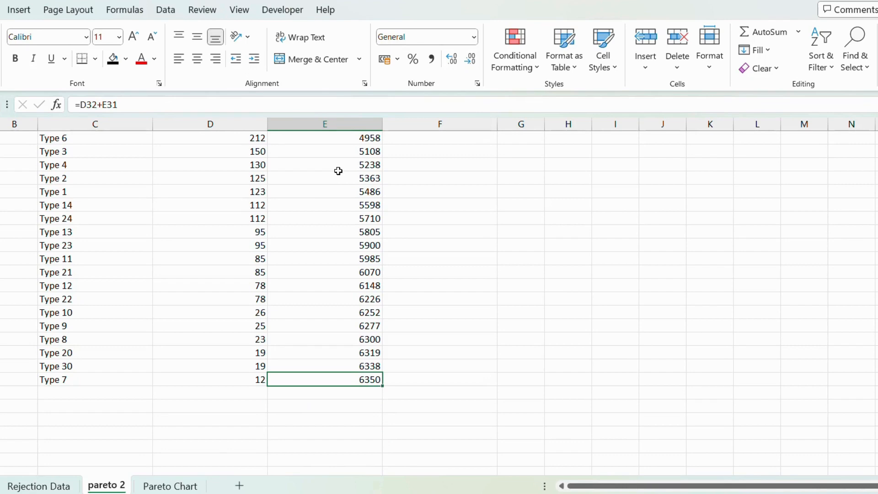
{"action": "key", "text": "Up"}
{"action": "key", "text": "Up"}
{"action": "key", "text": "Up"}
{"action": "key", "text": "Up"}
{"action": "key", "text": "Up"}
{"action": "key", "text": "Up"}
{"action": "key", "text": "Up"}
{"action": "key", "text": "Up"}
{"action": "key", "text": "Up"}
{"action": "key", "text": "Up"}
{"action": "key", "text": "Up"}
{"action": "key", "text": "Up"}
{"action": "key", "text": "Up"}
{"action": "key", "text": "Up"}
{"action": "key", "text": "Up"}
{"action": "key", "text": "Up"}
{"action": "key", "text": "Up"}
{"action": "key", "text": "Up"}
{"action": "key", "text": "Up"}
{"action": "key", "text": "Up"}
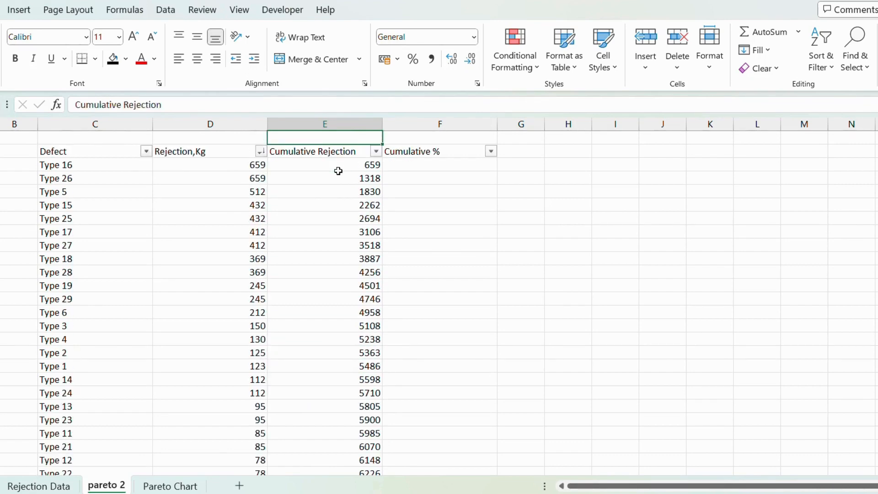
Calculate the first Cumulative % value in F3 with the formula =E3/E32 and format it as a percentage.
{"action": "key", "text": "Down"}
{"action": "key", "text": "Down"}
{"action": "key", "text": "Right"}
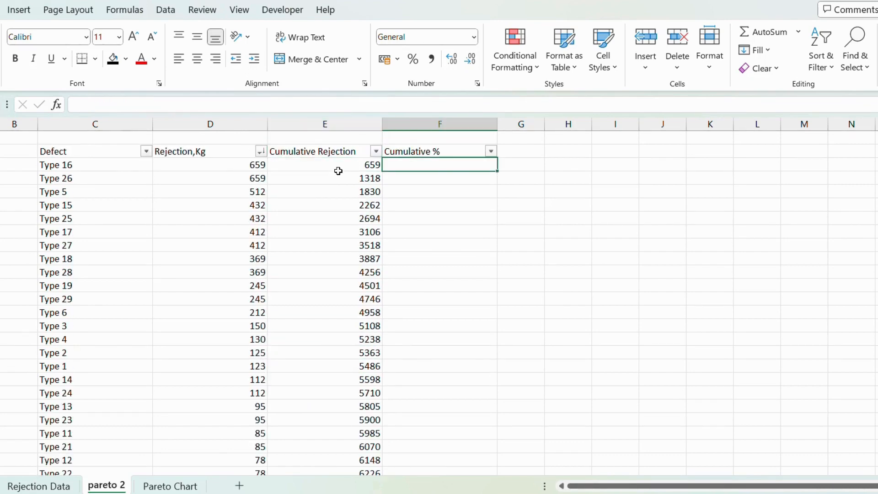
{"action": "type", "text": "="}
{"action": "left_click", "coordinate": [338, 171]}
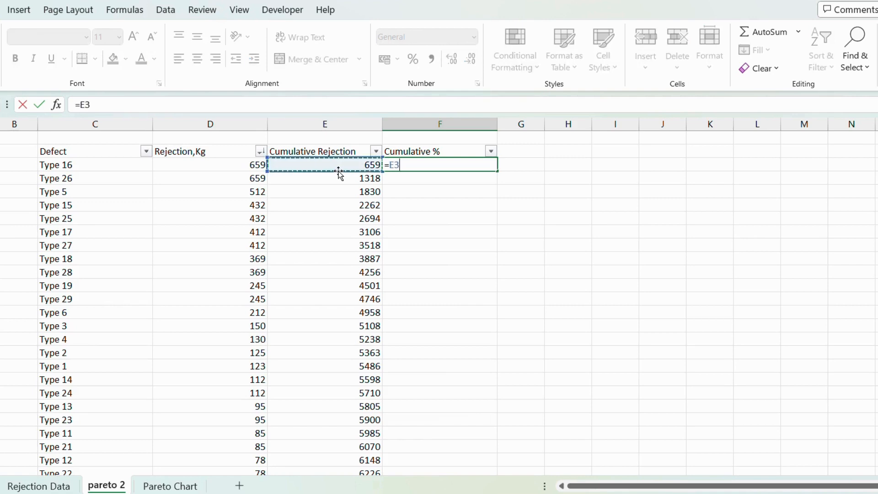
{"action": "type", "text": "/"}
{"action": "key", "text": "Down"}
{"action": "key", "text": "Down"}
{"action": "key", "text": "Down"}
{"action": "key", "text": "Down"}
{"action": "key", "text": "Down"}
{"action": "key", "text": "Down"}
{"action": "key", "text": "Down"}
{"action": "key", "text": "Down"}
{"action": "key", "text": "Down"}
{"action": "key", "text": "Down"}
{"action": "key", "text": "Down"}
{"action": "key", "text": "Down"}
{"action": "key", "text": "Down"}
{"action": "key", "text": "Down"}
{"action": "key", "text": "Down"}
{"action": "key", "text": "Down"}
{"action": "key", "text": "Down"}
{"action": "key", "text": "Down"}
{"action": "key", "text": "Down"}
{"action": "key", "text": "Down"}
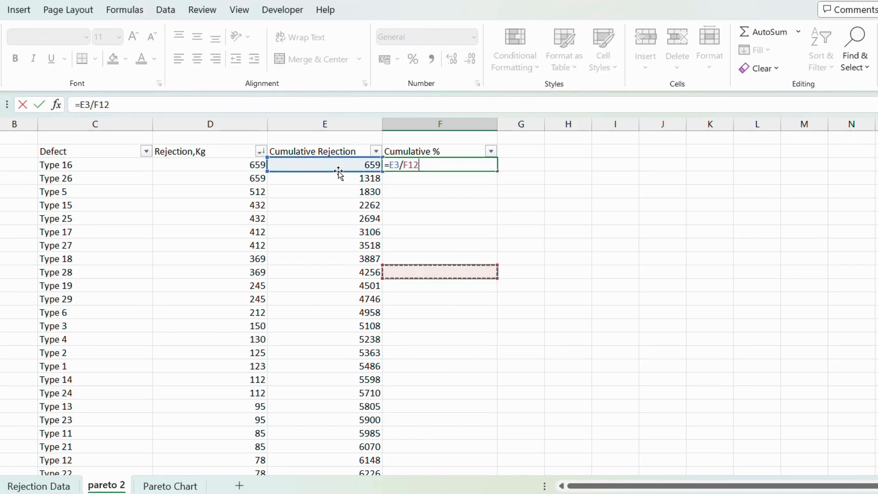
{"action": "key", "text": "Down"}
{"action": "key", "text": "Up"}
{"action": "key", "text": "Up"}
{"action": "key", "text": "Left"}
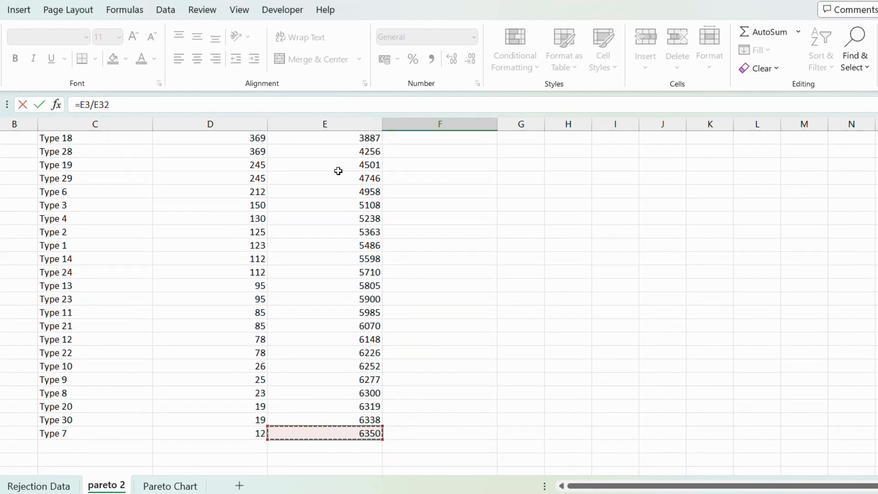
{"action": "key", "text": "Escape"}
{"action": "key", "text": "Up"}
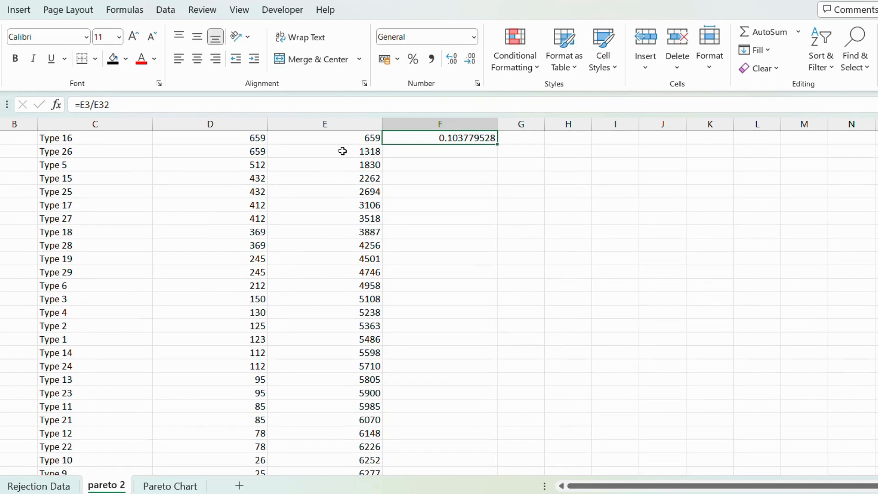
{"action": "left_click", "coordinate": [419, 62]}
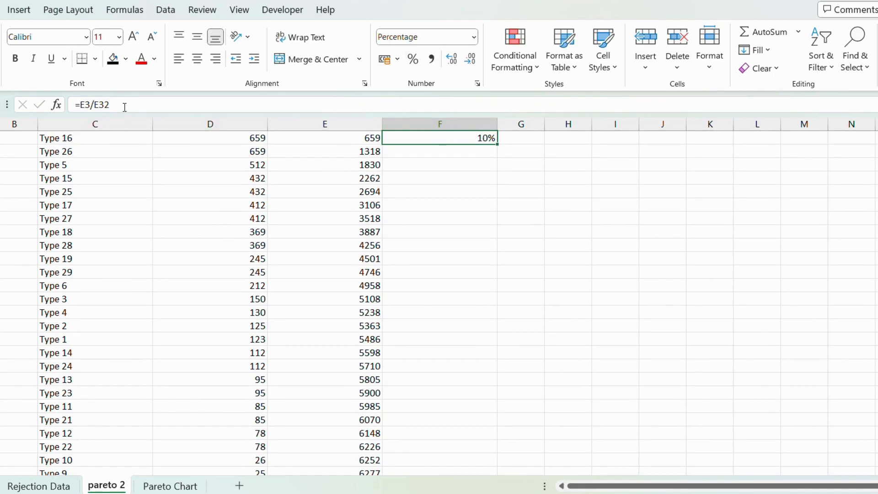
Make the total reference in F3 absolute so the formula reads =E3/$E$32.
{"action": "left_click", "coordinate": [106, 104]}
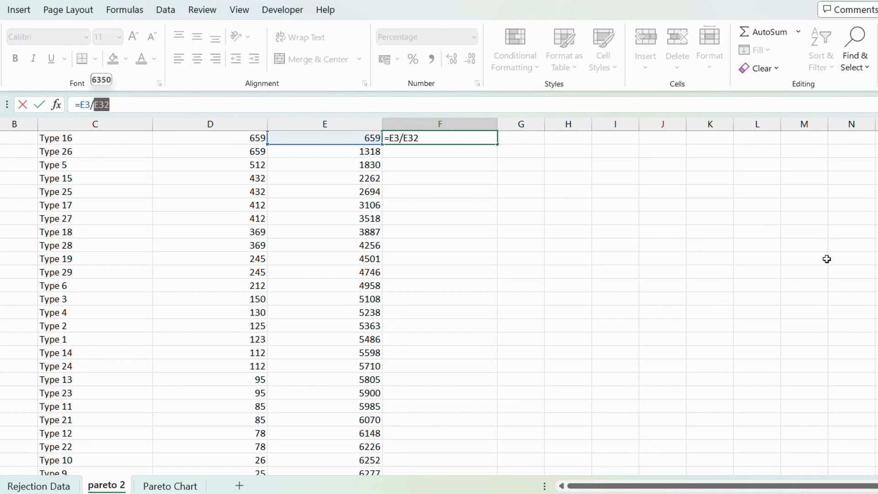
{"action": "key", "text": "F4"}
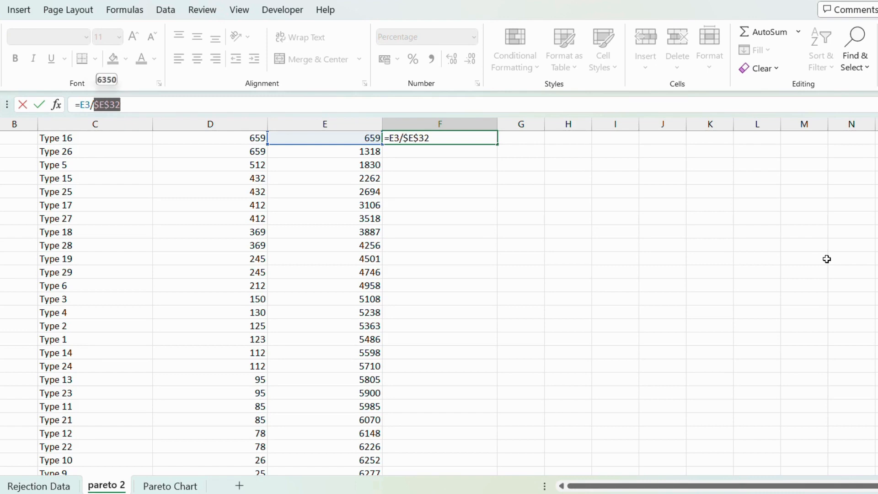
{"action": "key", "text": "Return"}
{"action": "key", "text": "Up"}
{"action": "scroll", "coordinate": [827, 259], "scroll_direction": "up", "scroll_amount": 1}
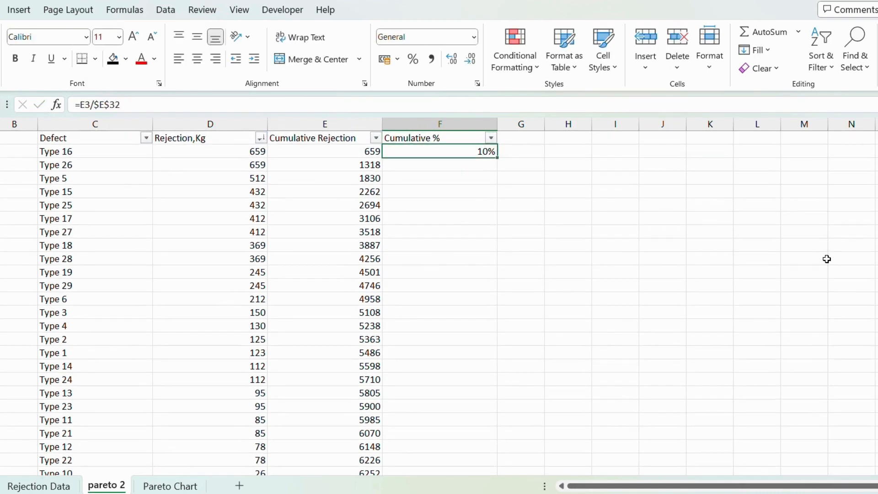
Fill the percentage formula from F3 down the Cumulative % column to the last defect row, F32.
{"action": "key", "text": "shift+Down"}
{"action": "key", "text": "shift+Down"}
{"action": "key", "text": "shift+Down"}
{"action": "key", "text": "shift+Down"}
{"action": "key", "text": "shift+Down"}
{"action": "key", "text": "shift+Down"}
{"action": "key", "text": "shift+Down"}
{"action": "key", "text": "shift+Down"}
{"action": "key", "text": "shift+Down"}
{"action": "key", "text": "shift+Down"}
{"action": "key", "text": "shift+Down"}
{"action": "key", "text": "shift+Down"}
{"action": "key", "text": "shift+Down"}
{"action": "key", "text": "shift+Down"}
{"action": "key", "text": "shift+Down"}
{"action": "key", "text": "shift+Down"}
{"action": "key", "text": "shift+Down"}
{"action": "key", "text": "shift+Down"}
{"action": "key", "text": "shift+Down"}
{"action": "key", "text": "shift+Down"}
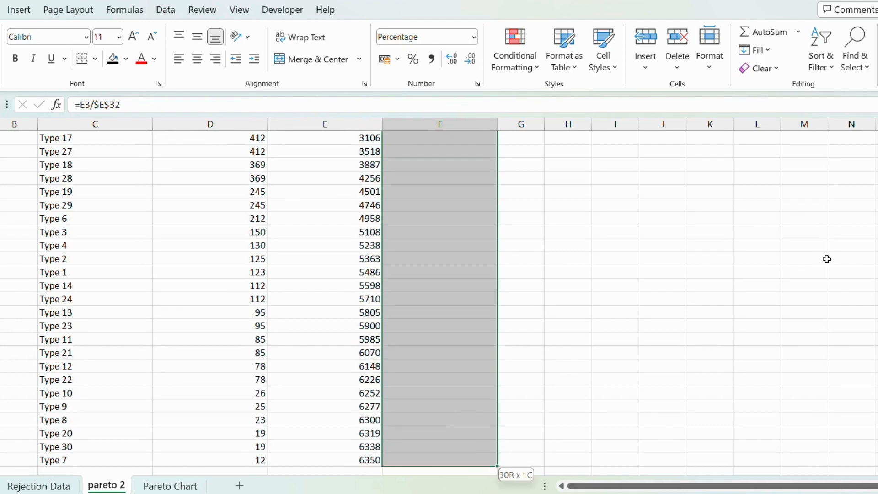
{"action": "key", "text": "shift+Up"}
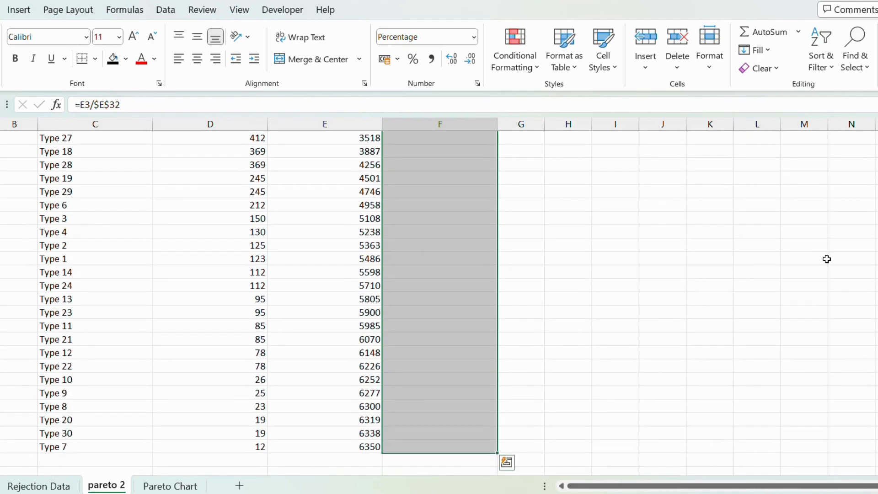
{"action": "key", "text": "ctrl+d"}
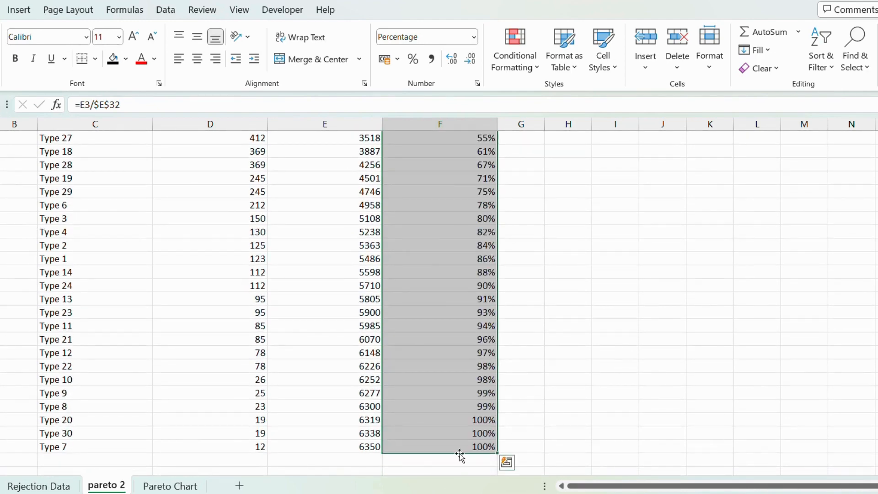
Check the Cumulative % values from the last defect row back up to the header.
{"action": "left_click", "coordinate": [460, 448]}
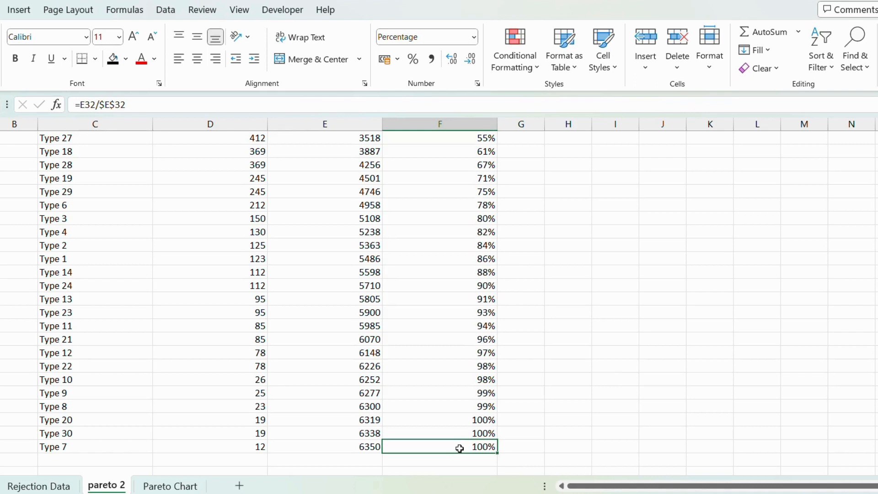
{"action": "key", "text": "Up"}
{"action": "key", "text": "Up"}
{"action": "key", "text": "Up"}
{"action": "key", "text": "Up"}
{"action": "key", "text": "Up"}
{"action": "key", "text": "Up"}
{"action": "key", "text": "Up"}
{"action": "key", "text": "Up"}
{"action": "key", "text": "Up"}
{"action": "key", "text": "Up"}
{"action": "key", "text": "Up"}
{"action": "key", "text": "Up"}
{"action": "key", "text": "Up"}
{"action": "key", "text": "Up"}
{"action": "key", "text": "Up"}
{"action": "key", "text": "Up"}
{"action": "key", "text": "Up"}
{"action": "key", "text": "Up"}
{"action": "key", "text": "Up"}
{"action": "key", "text": "Up"}
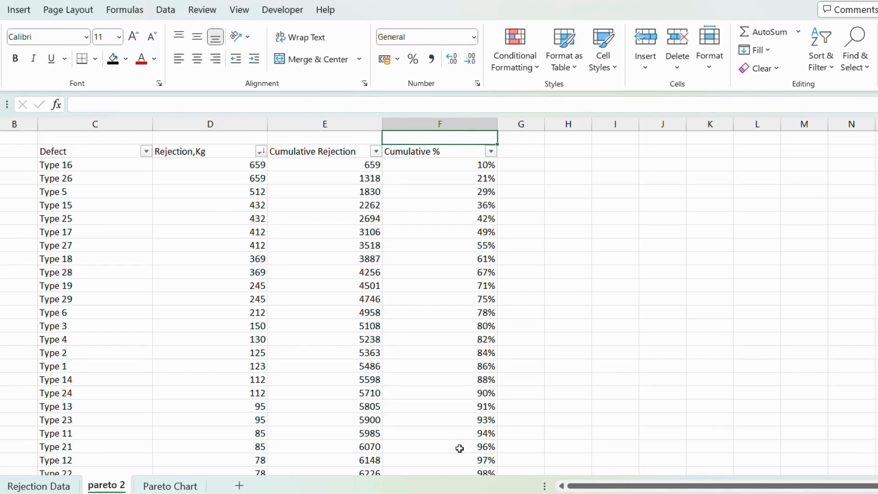
Narrow the Rejection,Kg, Cumulative Rejection and Cumulative % columns, as well as the Defect column.
{"action": "left_click_drag", "start_coordinate": [431, 122], "coordinate": [218, 125]}
{"action": "left_click", "coordinate": [264, 205]}
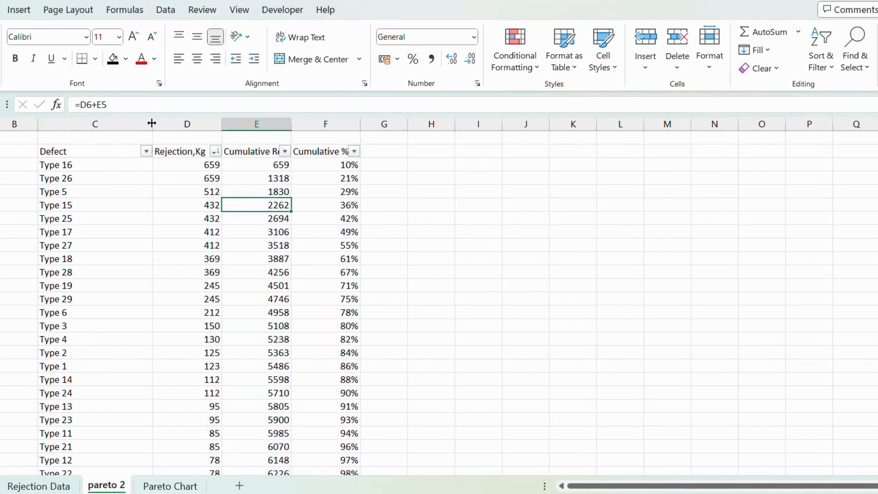
{"action": "left_click_drag", "start_coordinate": [153, 124], "coordinate": [85, 124]}
Insert a 2-D clustered column chart of the table C2:F32 and place it, enlarged, beside the data.
{"action": "left_click_drag", "start_coordinate": [54, 150], "coordinate": [270, 444]}
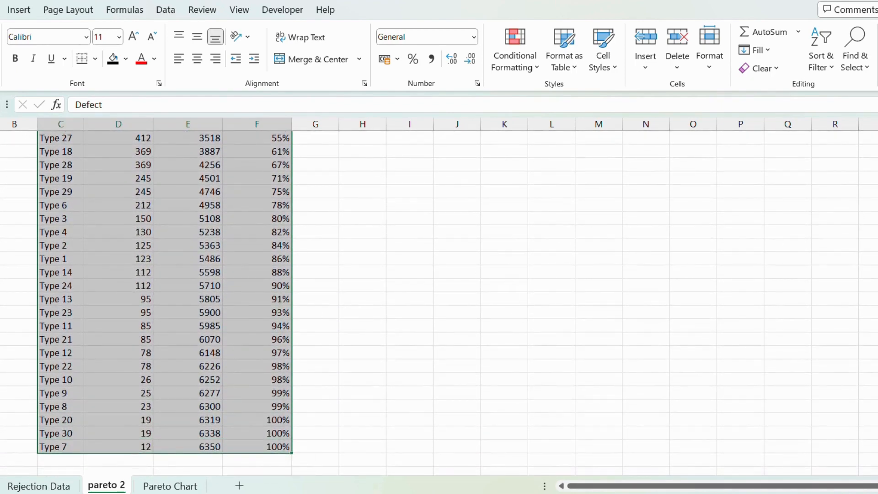
{"action": "scroll", "coordinate": [165, 297], "scroll_direction": "up", "scroll_amount": 3}
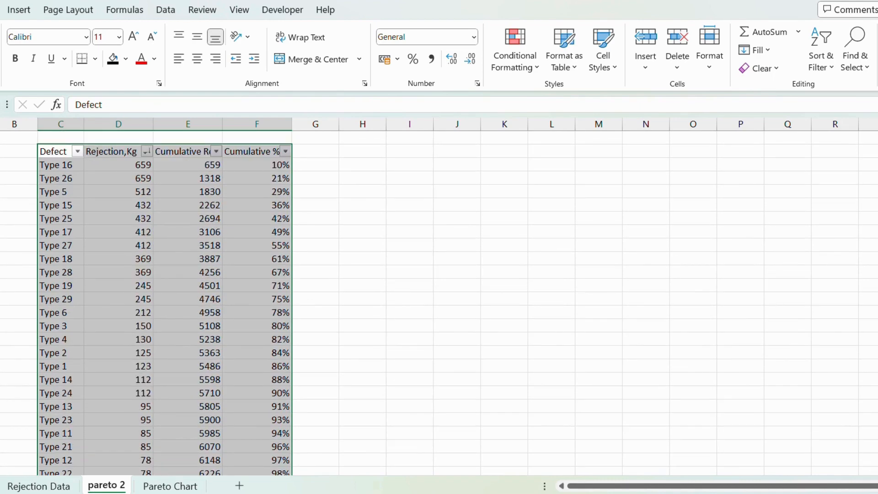
{"action": "left_click", "coordinate": [17, 11]}
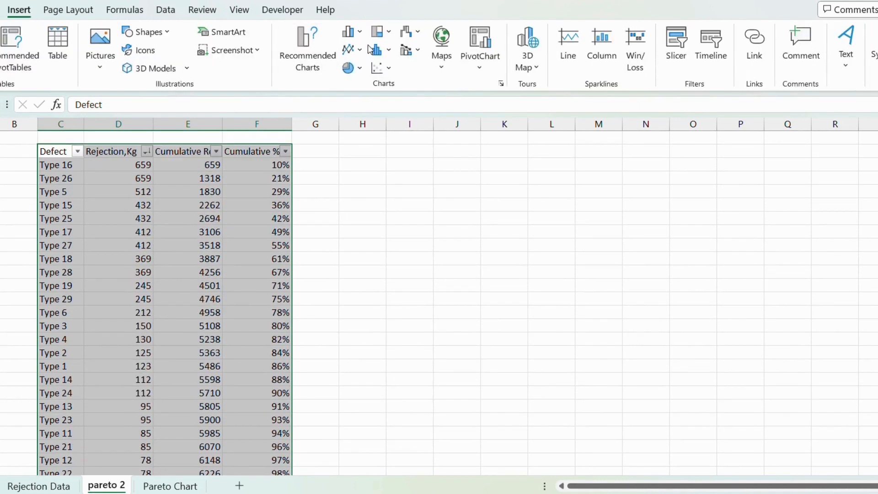
{"action": "left_click", "coordinate": [351, 31]}
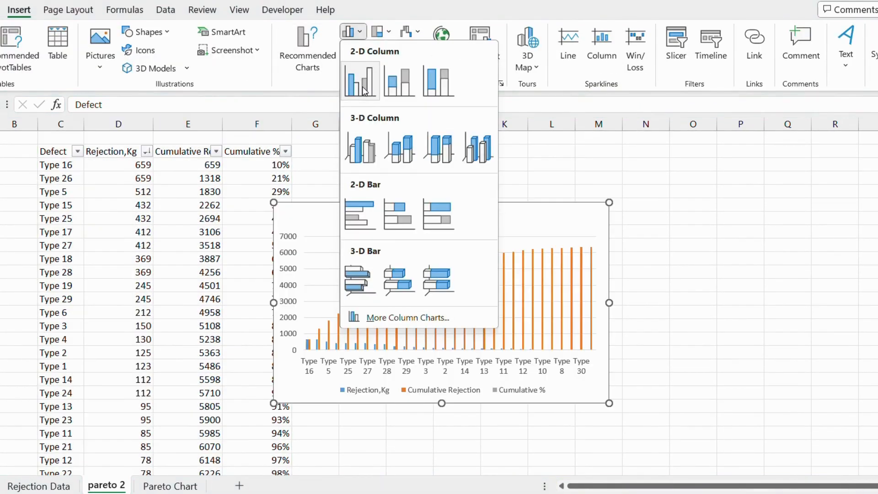
{"action": "left_click", "coordinate": [362, 87]}
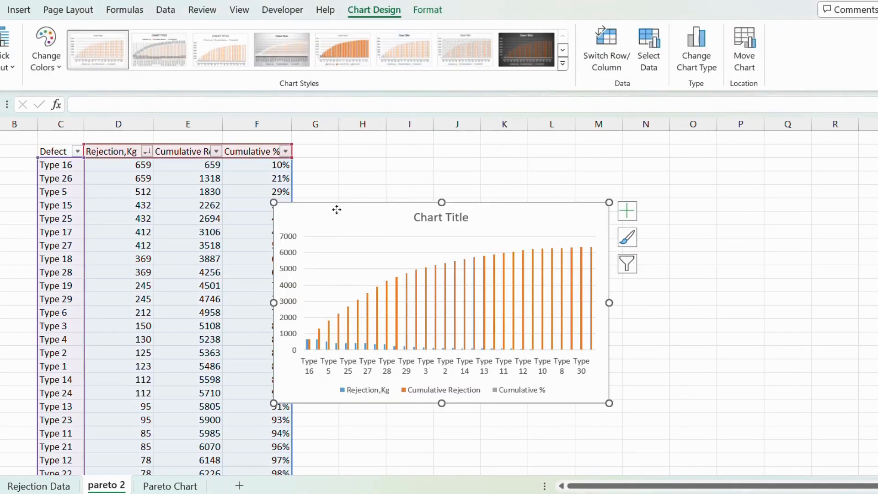
{"action": "left_click_drag", "start_coordinate": [336, 210], "coordinate": [374, 155]}
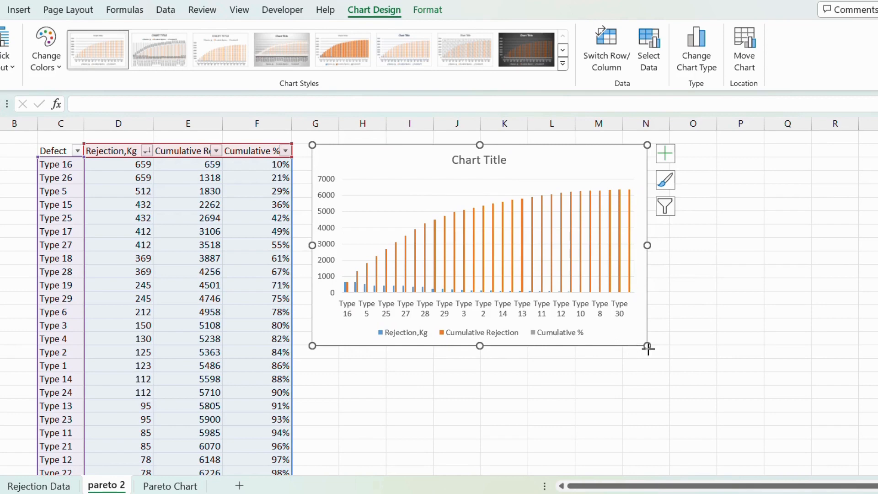
{"action": "left_click_drag", "start_coordinate": [648, 349], "coordinate": [877, 463]}
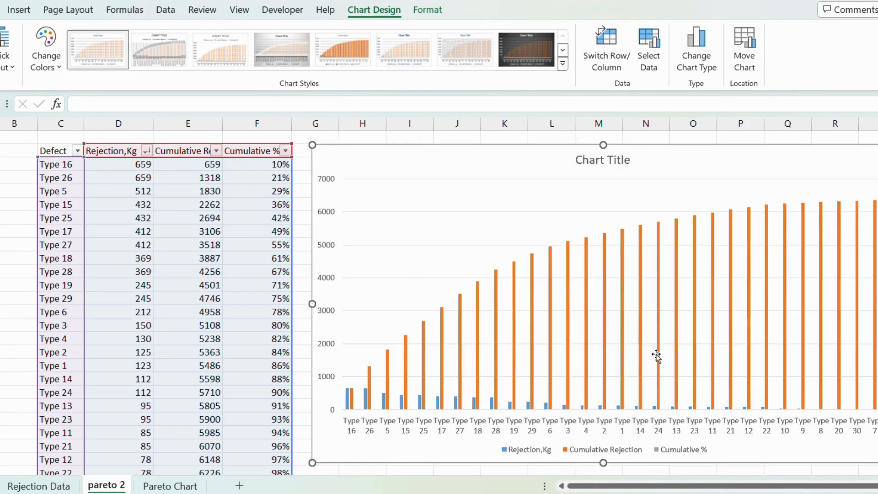
Exclude the Cumulative Rejection series from the chart's data source.
{"action": "right_click", "coordinate": [570, 288]}
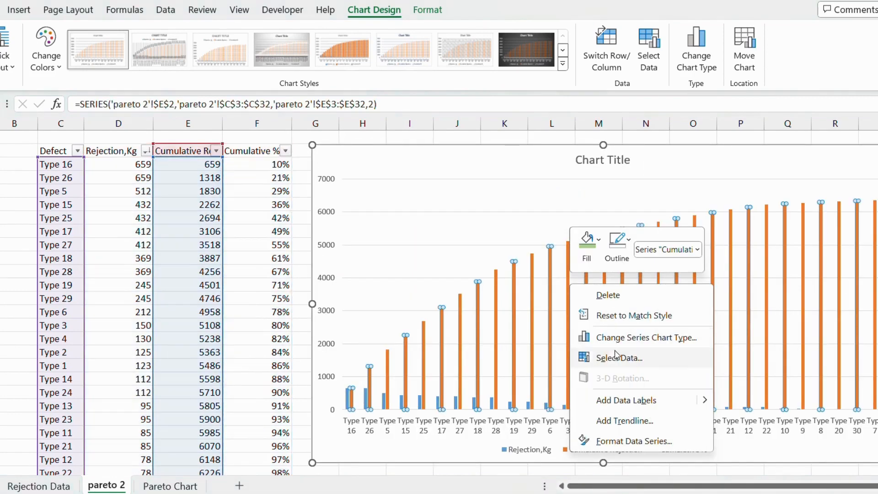
{"action": "left_click", "coordinate": [615, 357]}
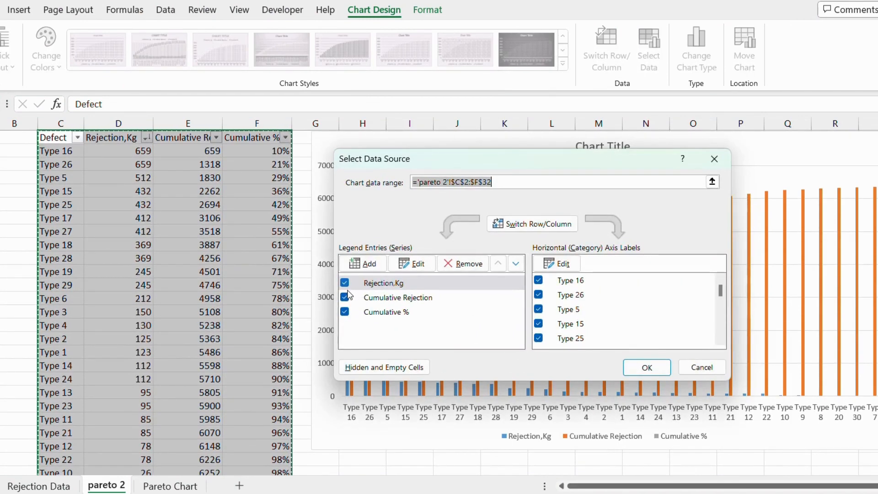
{"action": "left_click", "coordinate": [348, 298]}
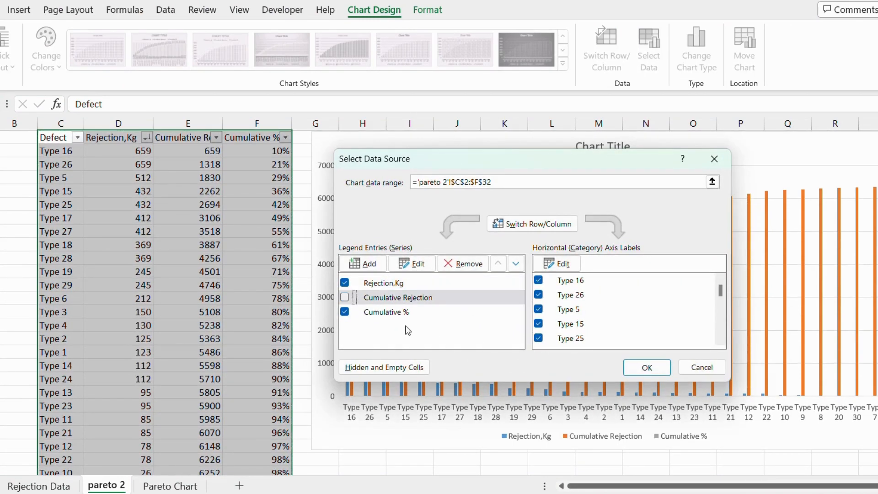
{"action": "left_click", "coordinate": [645, 367]}
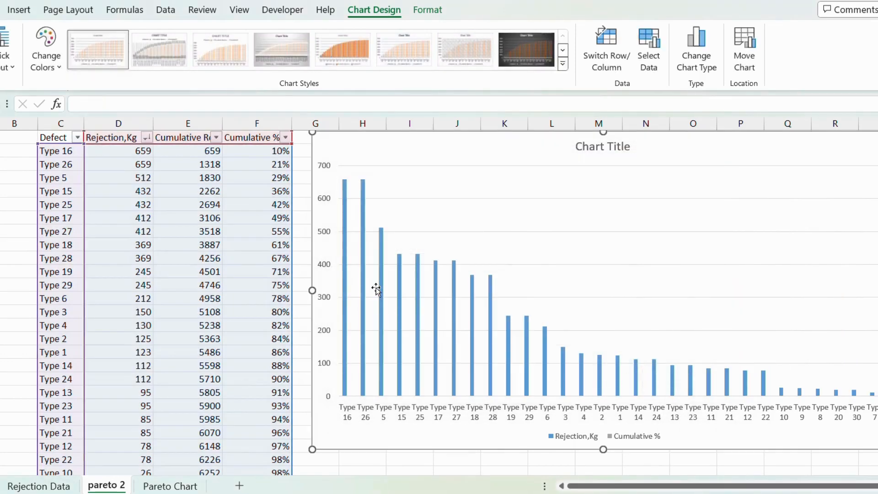
Change the chart to a combo with Rejection,Kg as clustered columns and Cumulative % as a line with markers on the secondary axis.
{"action": "right_click", "coordinate": [515, 287]}
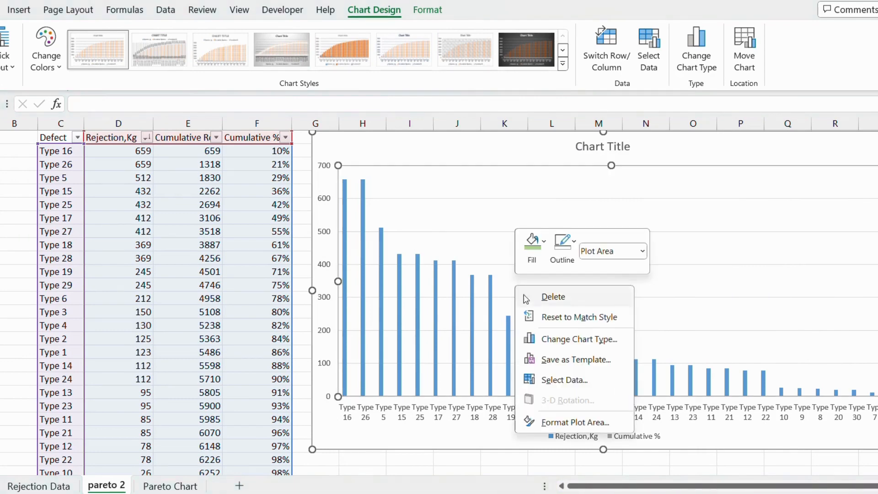
{"action": "left_click", "coordinate": [561, 340]}
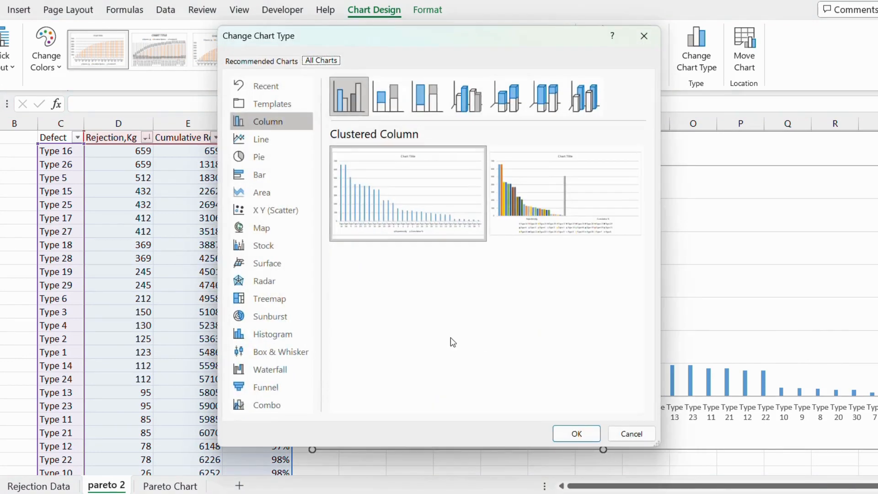
{"action": "left_click", "coordinate": [258, 412]}
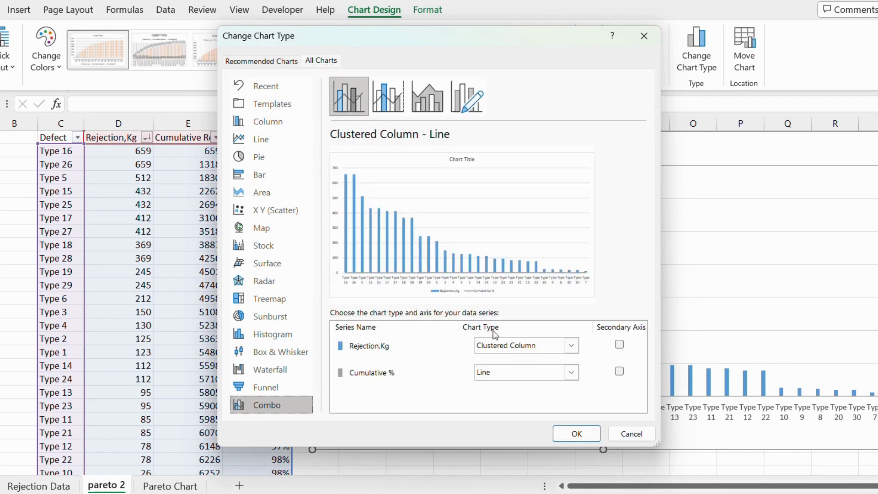
{"action": "left_click", "coordinate": [569, 378]}
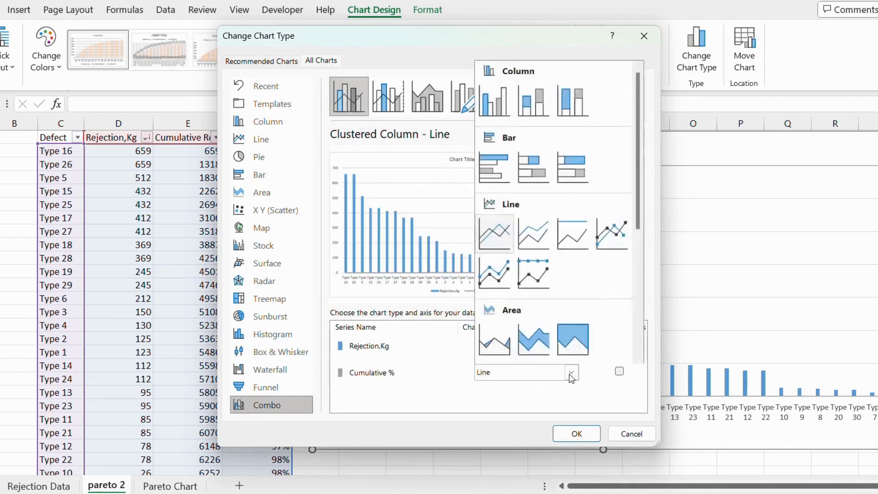
{"action": "left_click", "coordinate": [618, 235]}
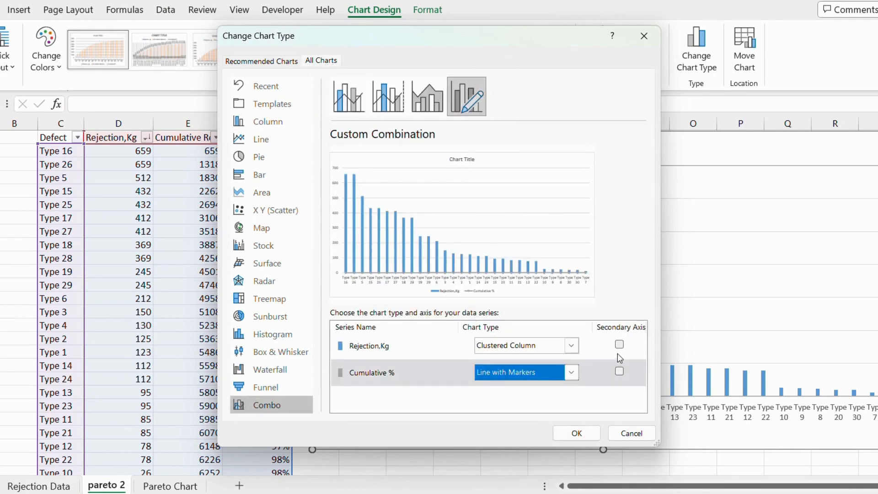
{"action": "left_click", "coordinate": [619, 372]}
{"action": "left_click", "coordinate": [578, 433]}
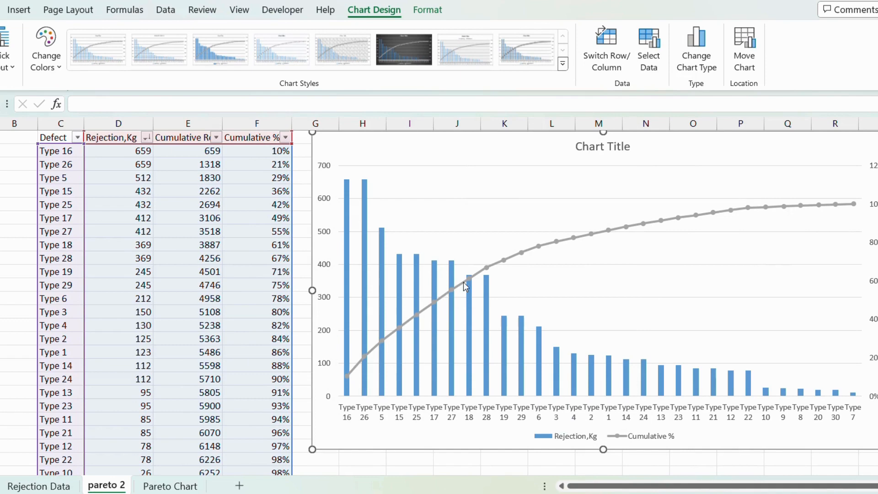
Add data labels to the Rejection,Kg columns in the chart.
{"action": "left_click", "coordinate": [366, 247]}
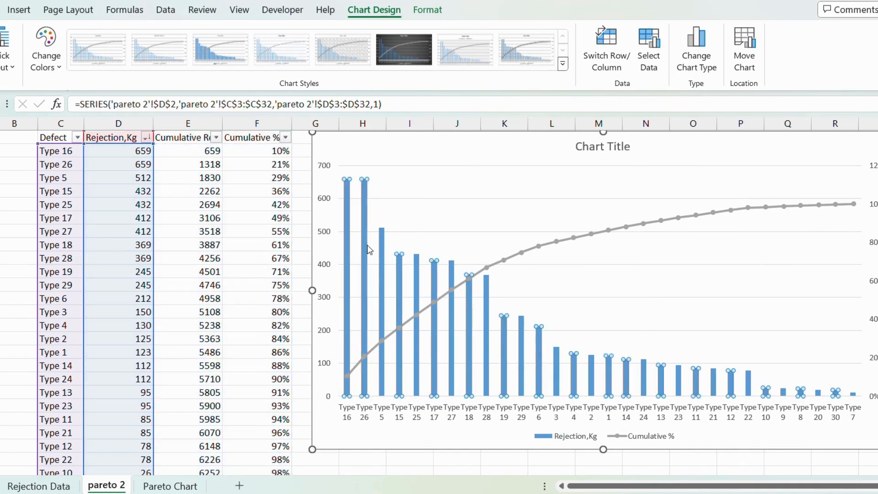
{"action": "right_click", "coordinate": [366, 247]}
{"action": "left_click", "coordinate": [413, 362]}
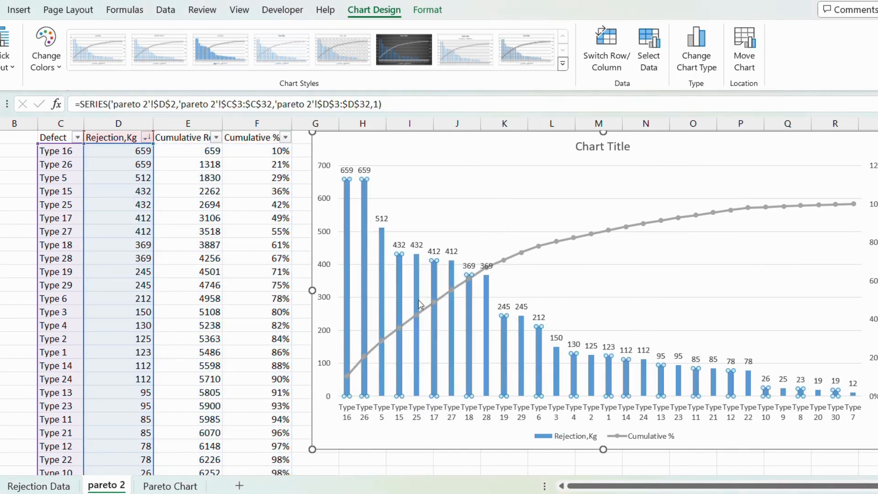
Add data labels to the Cumulative % line in the chart.
{"action": "double_click", "coordinate": [532, 254]}
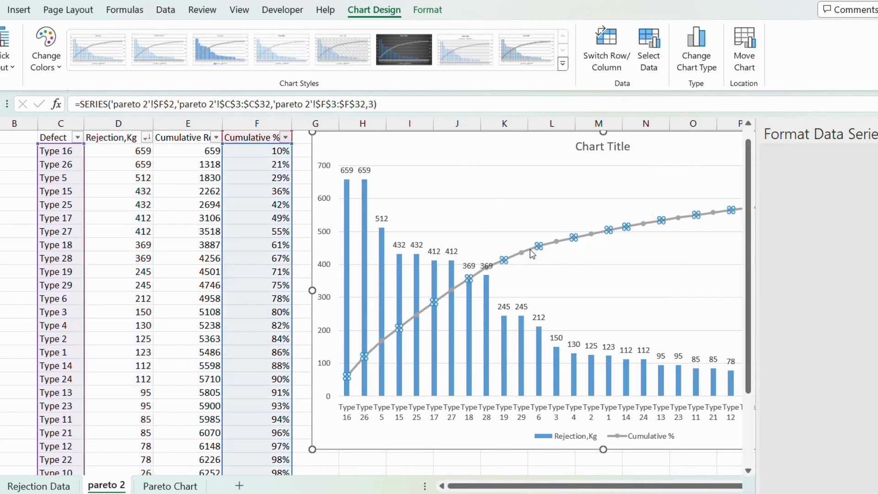
{"action": "left_click", "coordinate": [577, 285]}
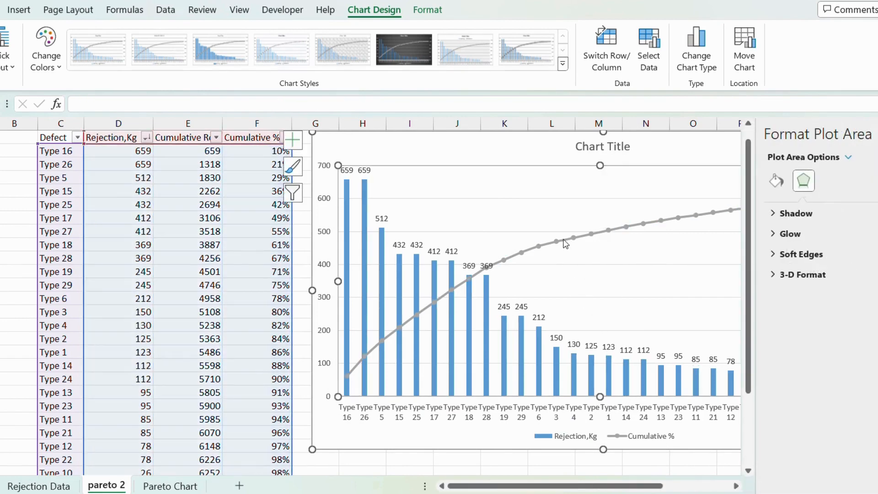
{"action": "left_click", "coordinate": [566, 243]}
{"action": "right_click", "coordinate": [566, 242]}
{"action": "left_click", "coordinate": [620, 356]}
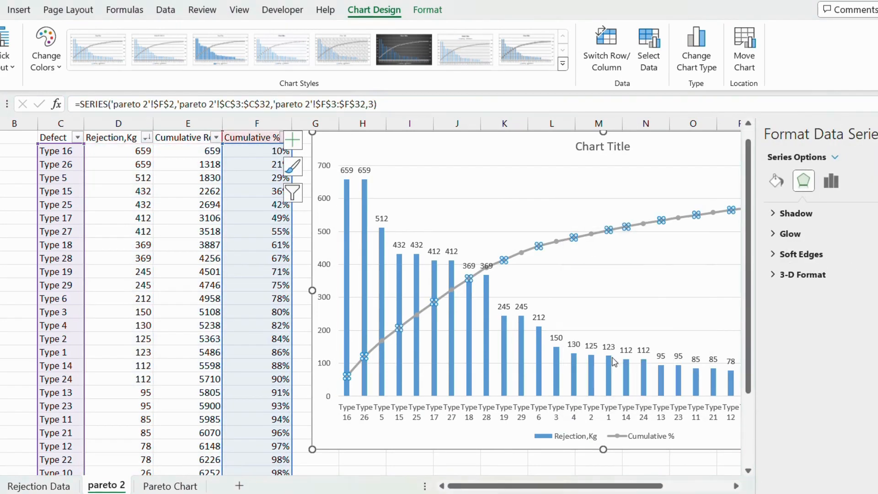
{"action": "left_click", "coordinate": [877, 134]}
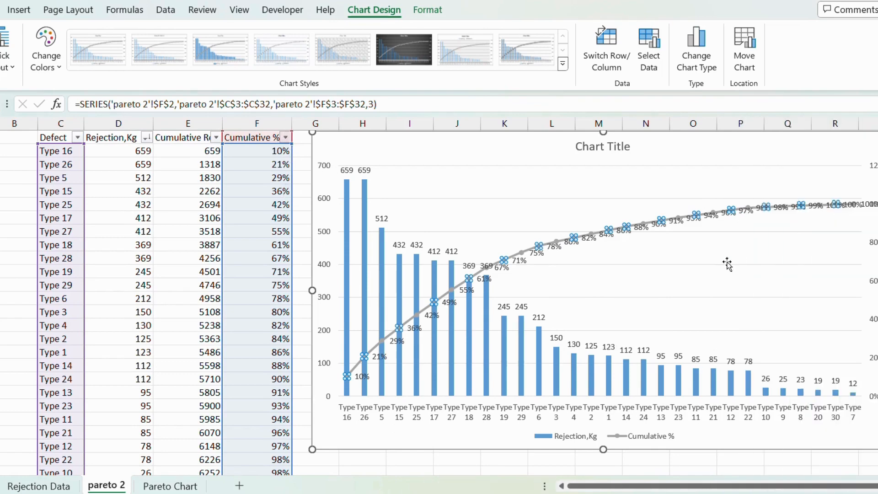
{"action": "left_click", "coordinate": [581, 274]}
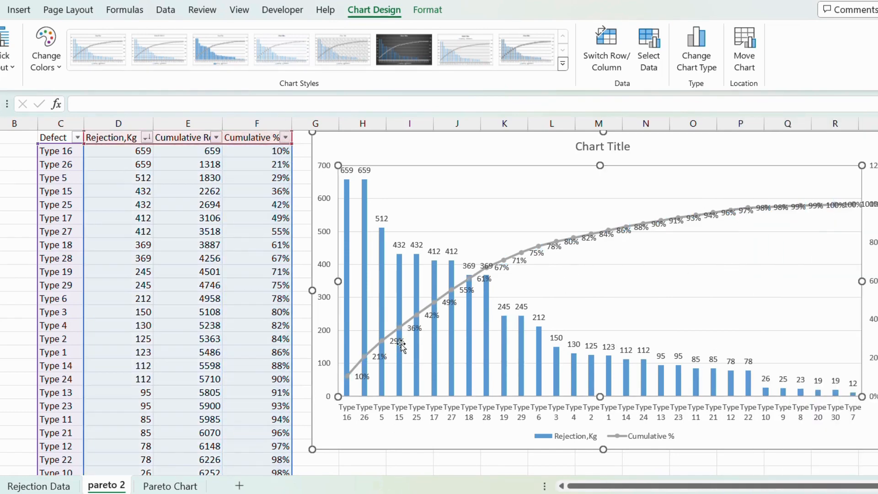
Change the chart title to "Pareto Chart".
{"action": "left_click", "coordinate": [591, 148]}
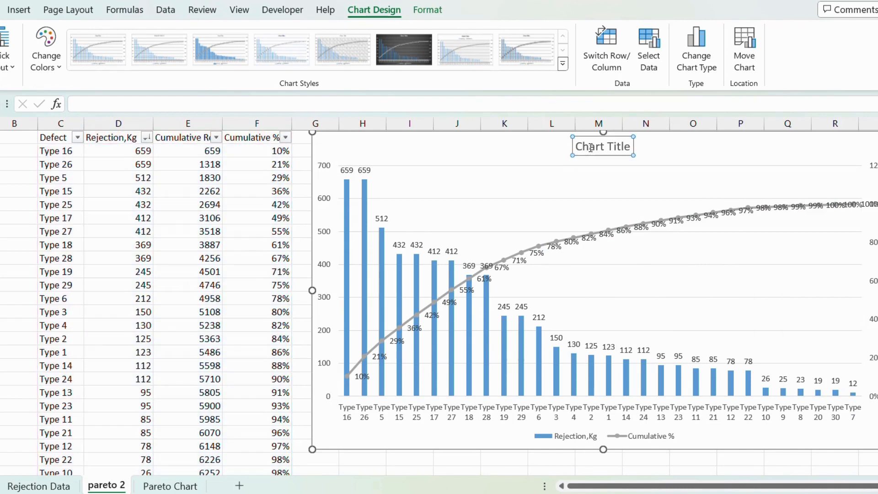
{"action": "type", "text": "Pa"}
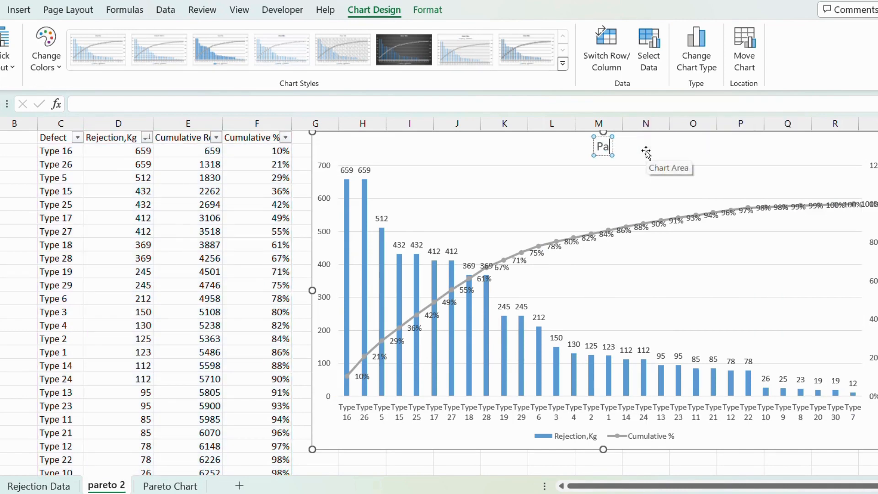
{"action": "type", "text": "rre"}
{"action": "key", "text": "BackSpace"}
{"action": "key", "text": "BackSpace"}
{"action": "type", "text": "e"}
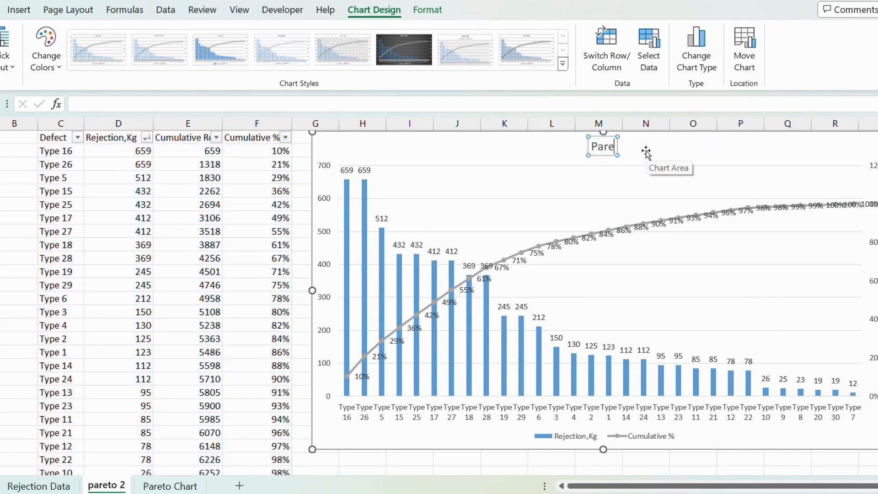
{"action": "type", "text": "to Chart"}
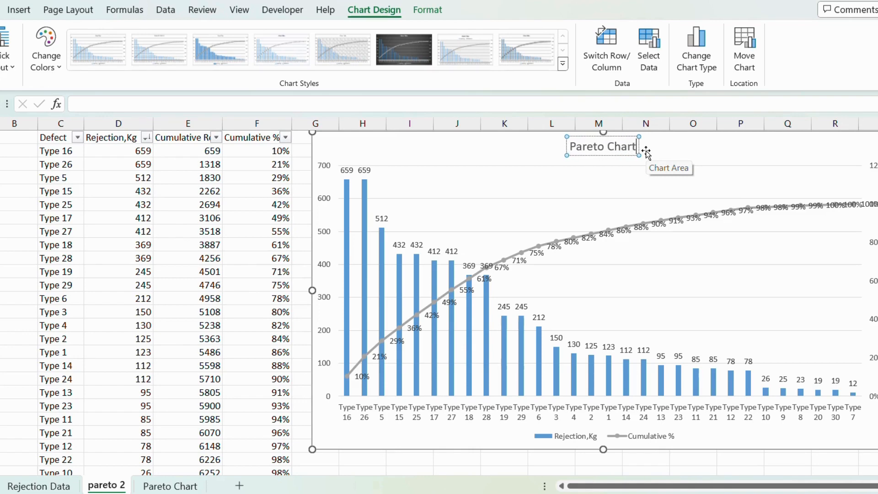
{"action": "left_click", "coordinate": [608, 231]}
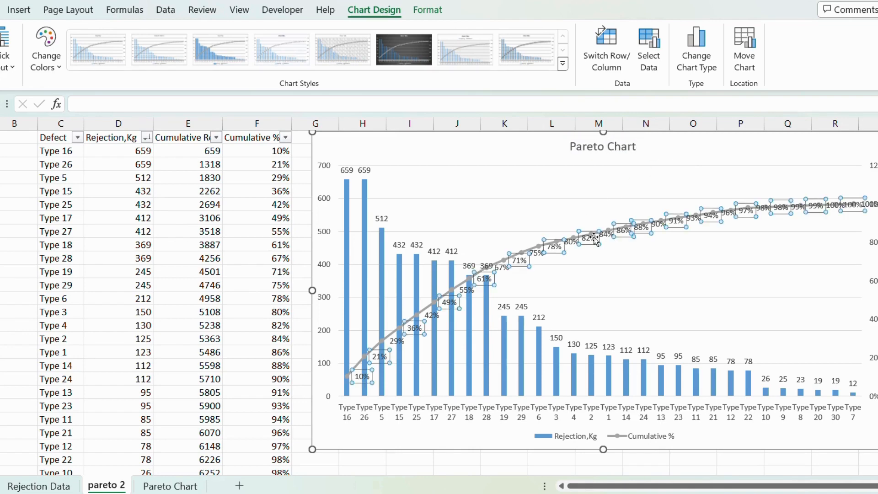
{"action": "left_click", "coordinate": [561, 271]}
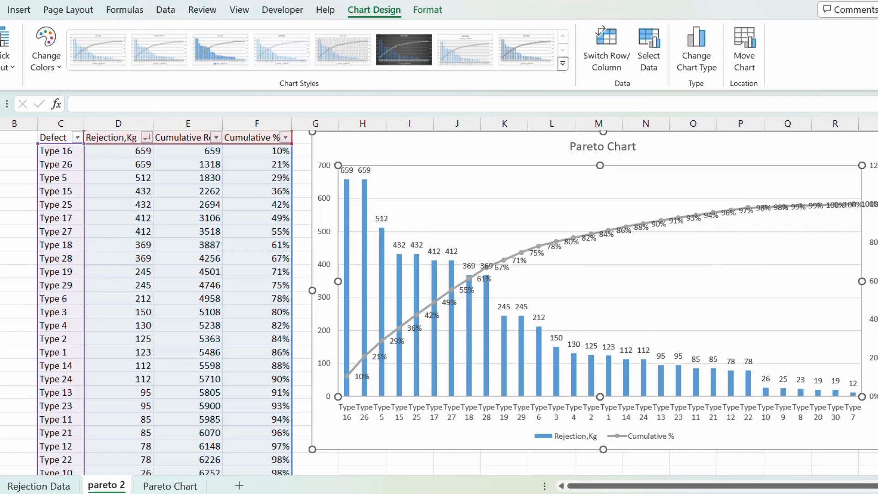
Examine the finished monthly rejection chart on the Pareto Chart sheet for comparison and return to the pareto 2 sheet.
{"action": "left_click", "coordinate": [169, 485]}
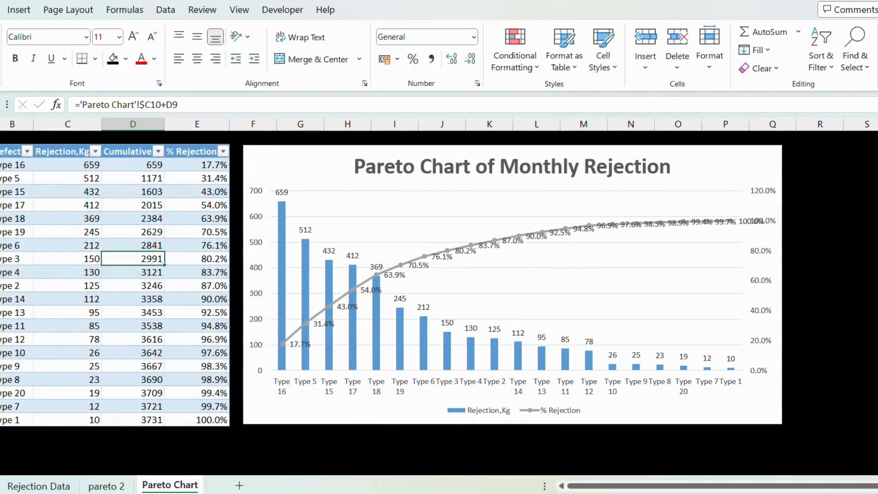
{"action": "left_click", "coordinate": [110, 485]}
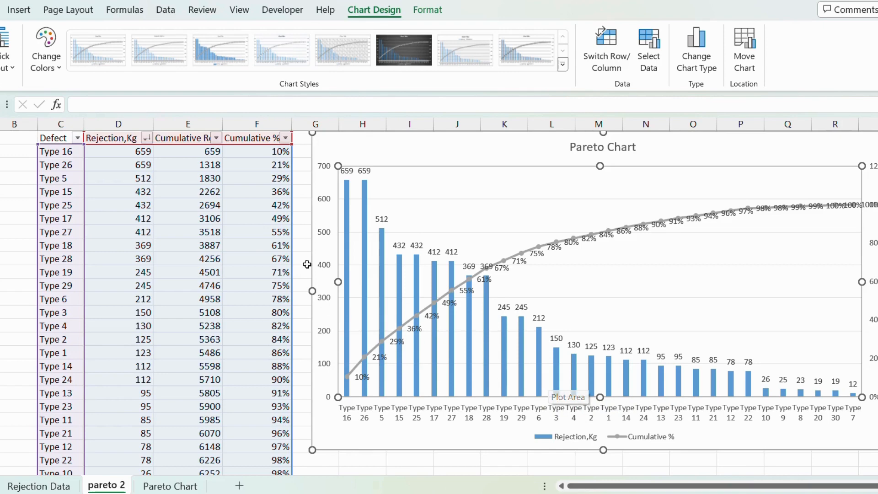
{"action": "left_click", "coordinate": [301, 218]}
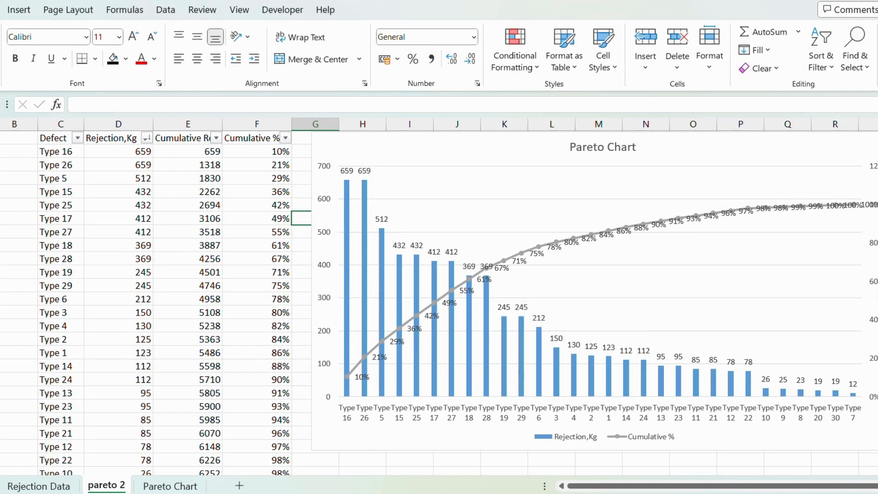
Move the chart slightly down and closer to the data table, with its upper edge just below the header row, and deselect it.
{"action": "scroll", "coordinate": [458, 297], "scroll_direction": "up", "scroll_amount": 1}
{"action": "scroll", "coordinate": [458, 297], "scroll_direction": "down", "scroll_amount": 3}
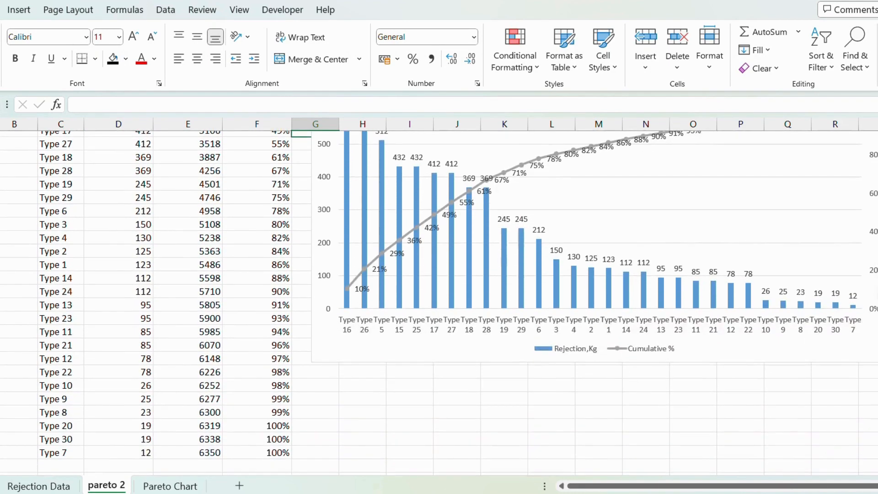
{"action": "scroll", "coordinate": [457, 298], "scroll_direction": "up", "scroll_amount": 2}
{"action": "scroll", "coordinate": [457, 297], "scroll_direction": "up", "scroll_amount": 1}
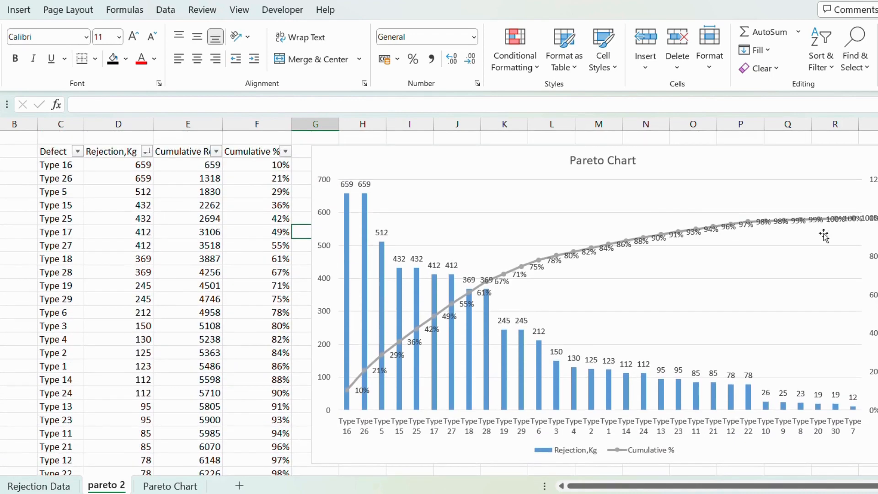
{"action": "left_click", "coordinate": [326, 156]}
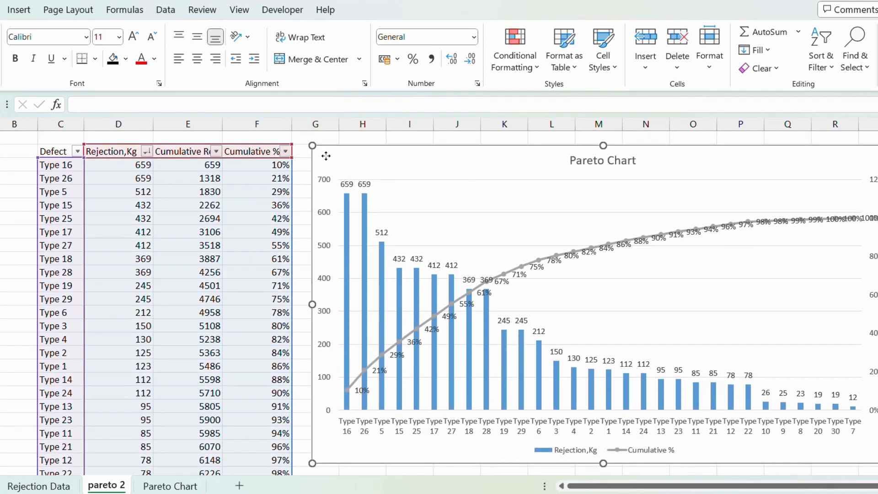
{"action": "left_click_drag", "start_coordinate": [326, 156], "coordinate": [318, 172]}
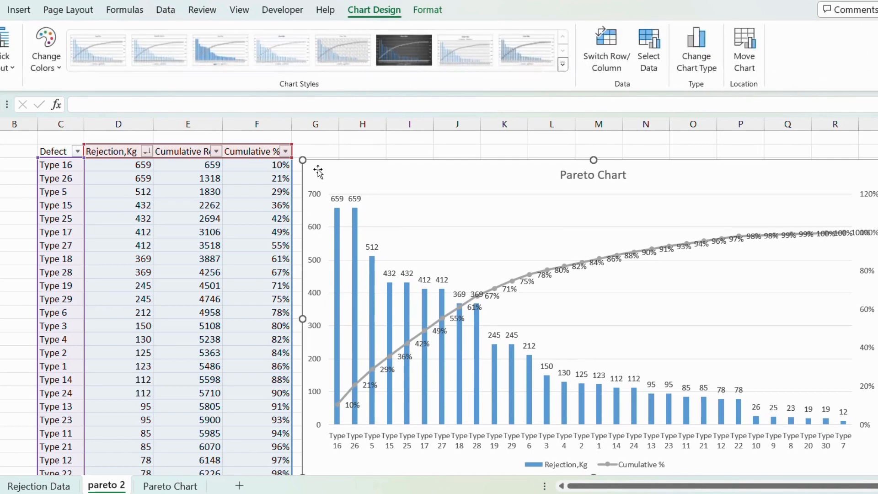
{"action": "left_click", "coordinate": [337, 148]}
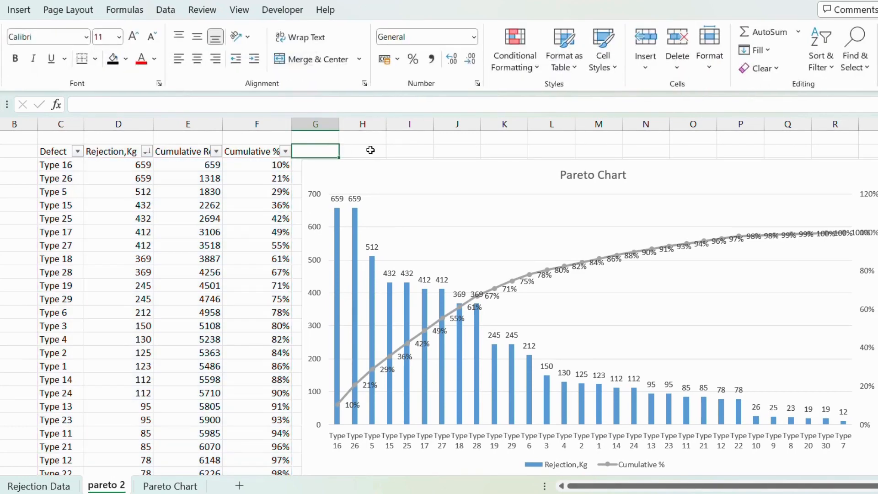